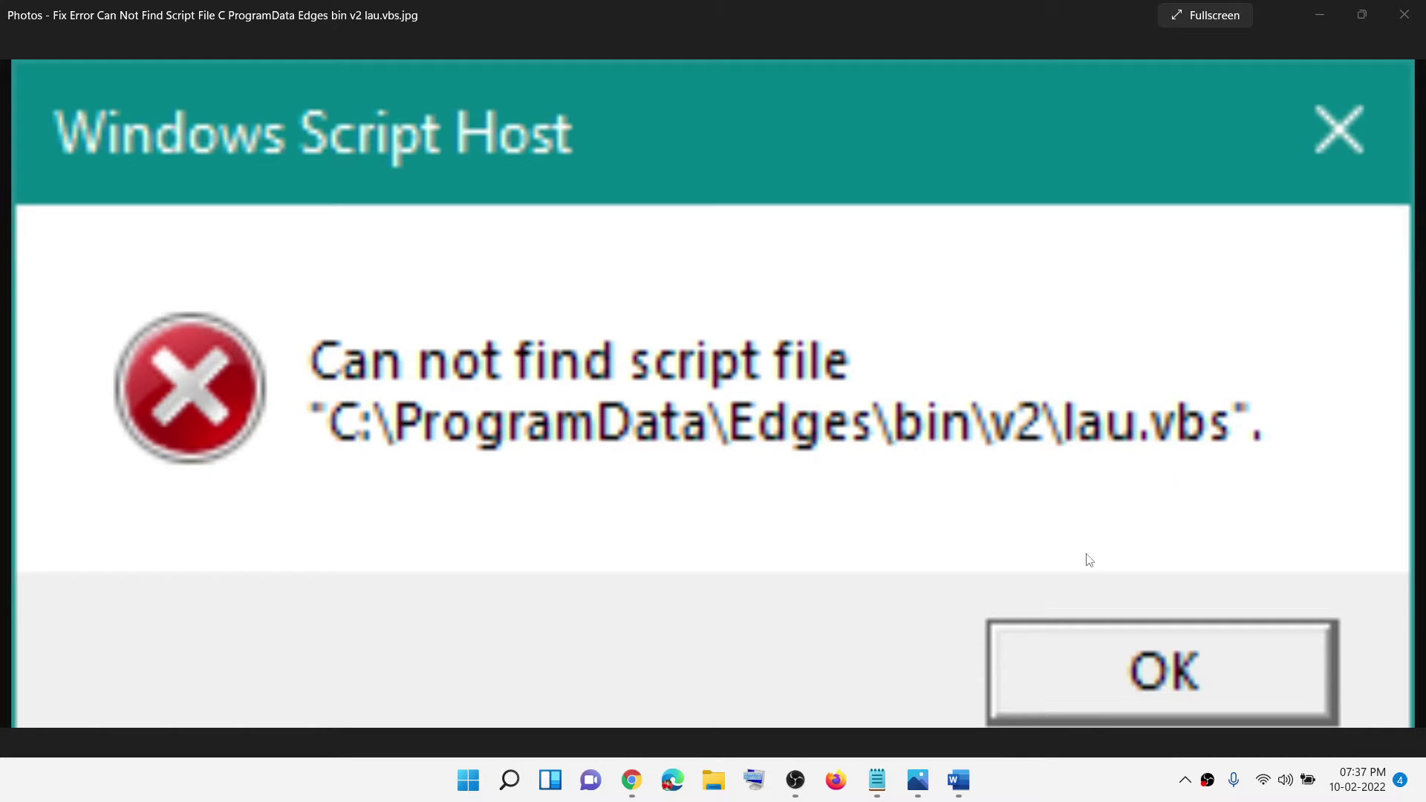
Copy the Autoruns download hyperlink from the Word notes and switch to the Chrome docs page
click(958, 780)
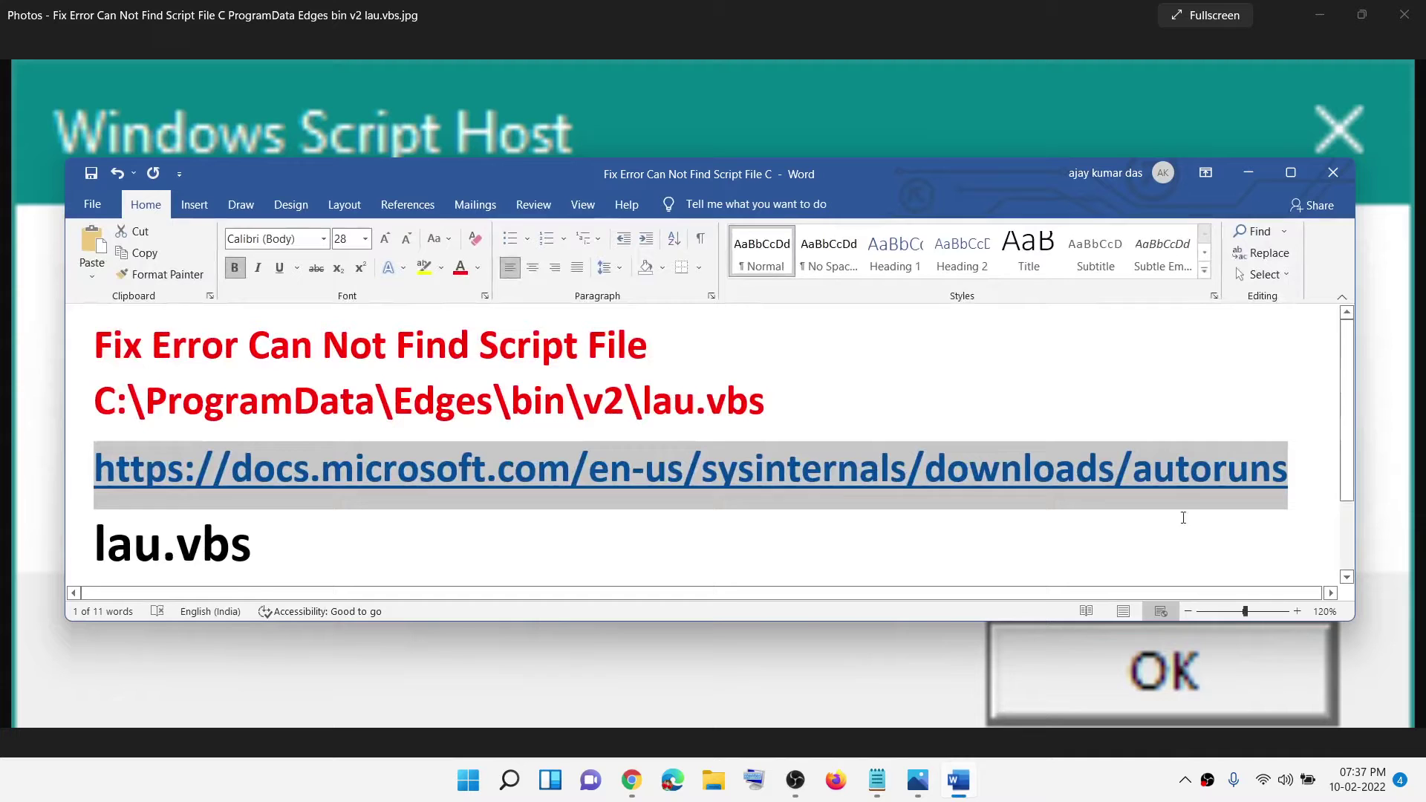
right_click(871, 474)
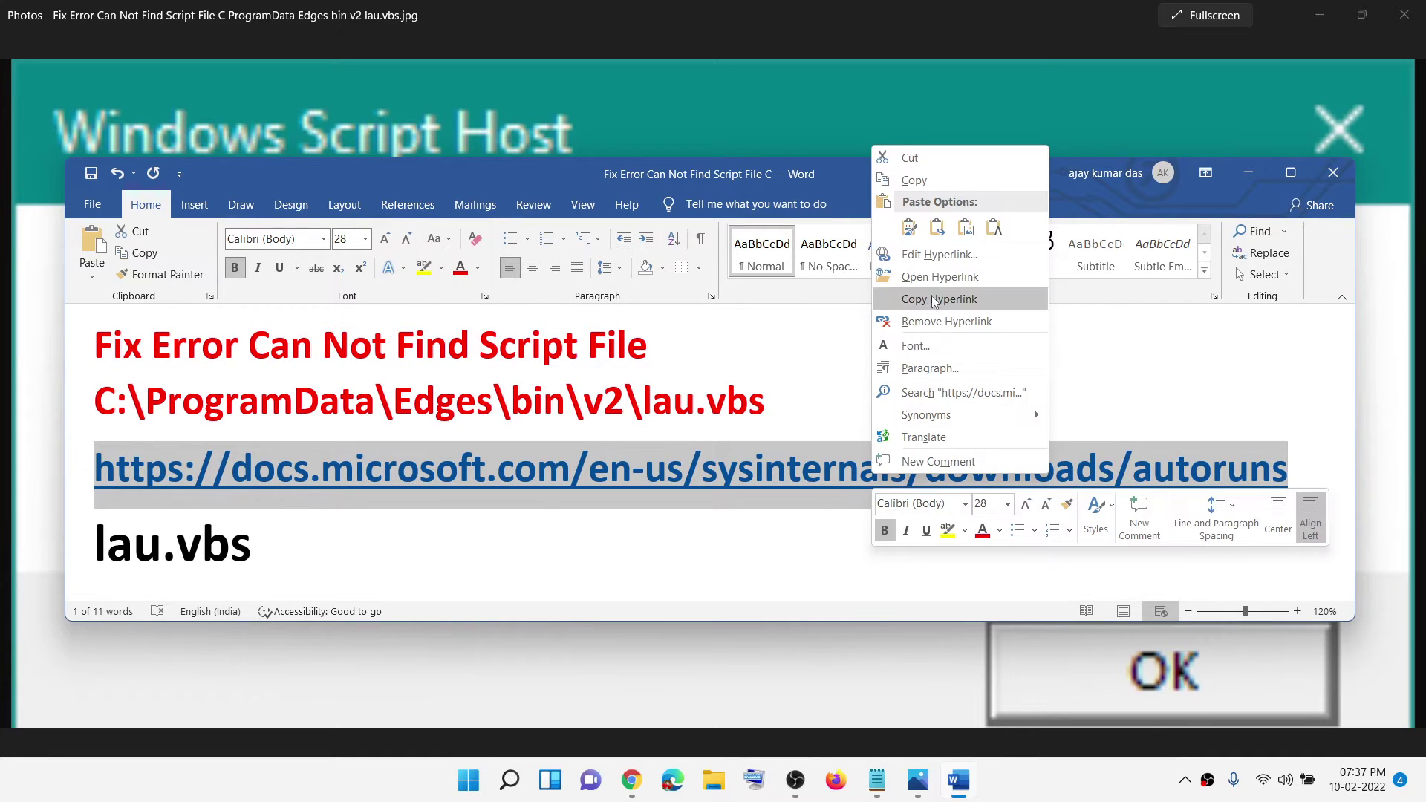
click(912, 181)
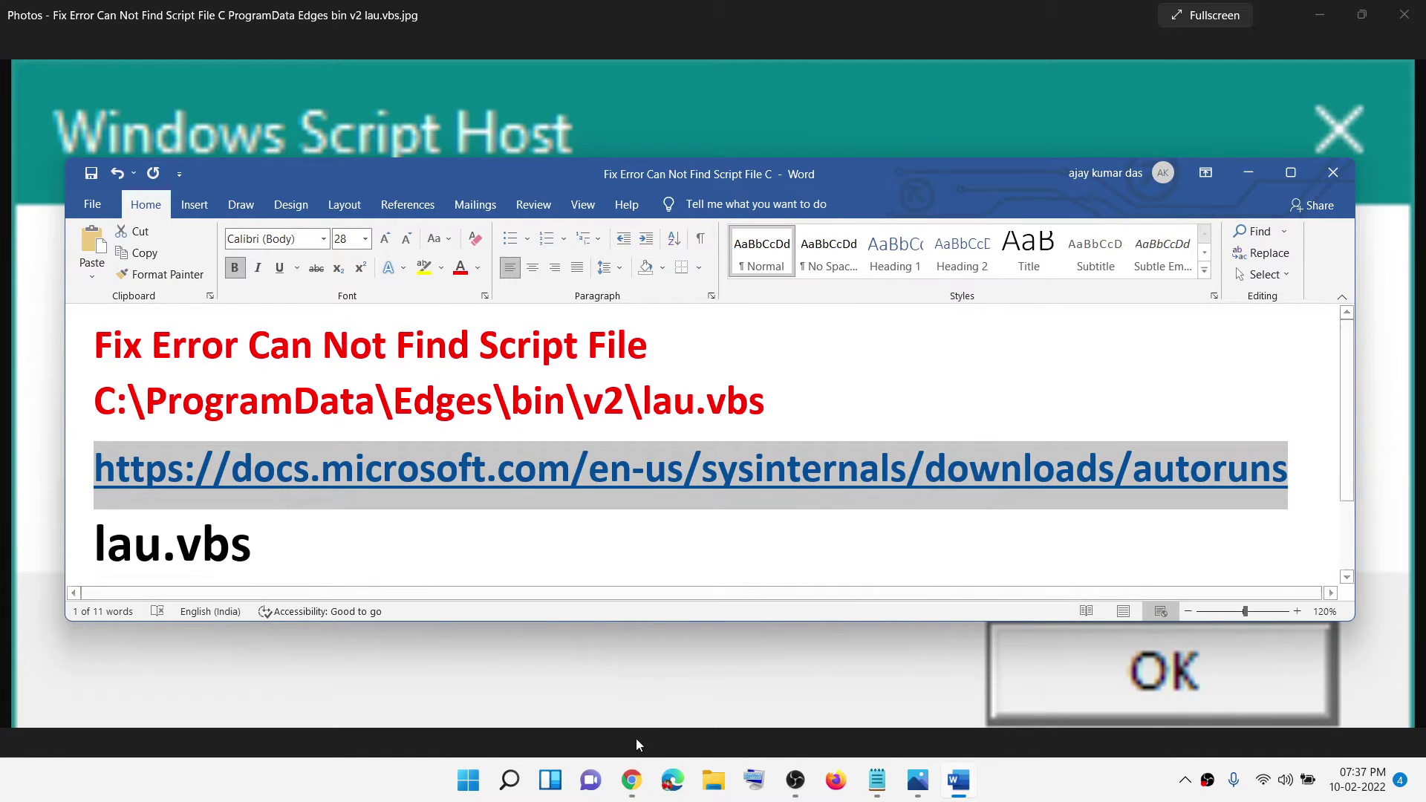
click(632, 780)
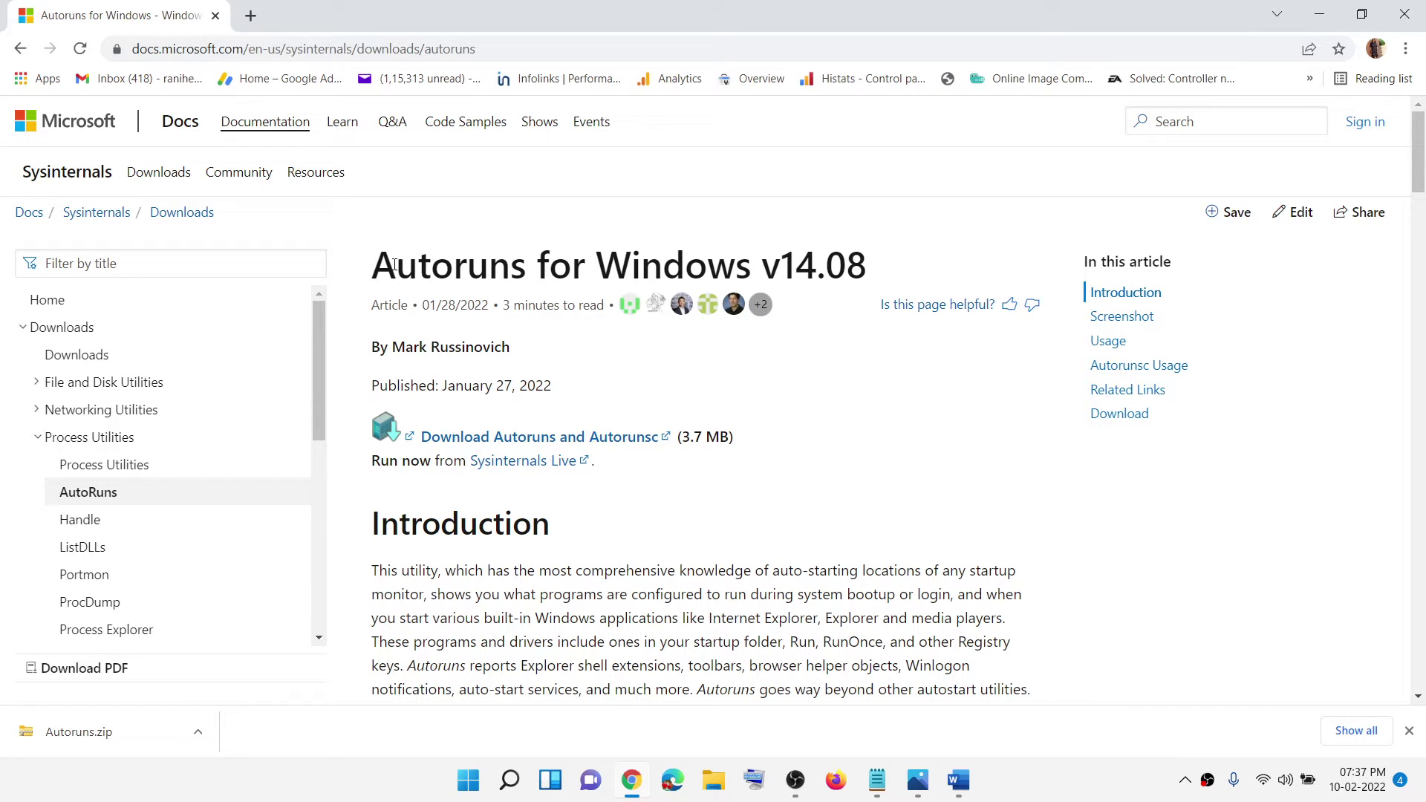
Highlight part of the Autoruns for Windows page title and open the Autoruns.zip download's options
drag(375, 264, 510, 265)
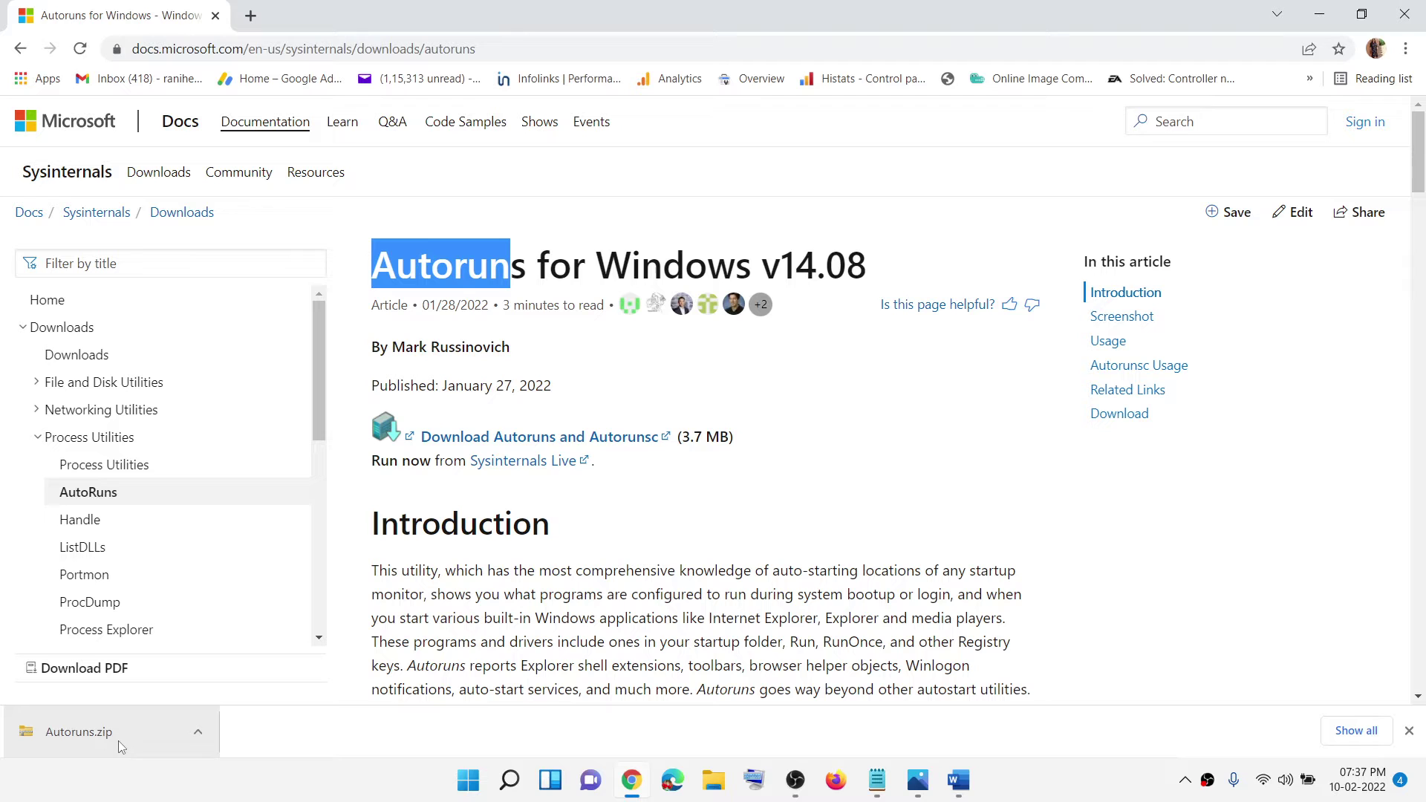
click(198, 734)
Extract Autoruns.zip from the Downloads folder into a new Autoruns folder
click(275, 664)
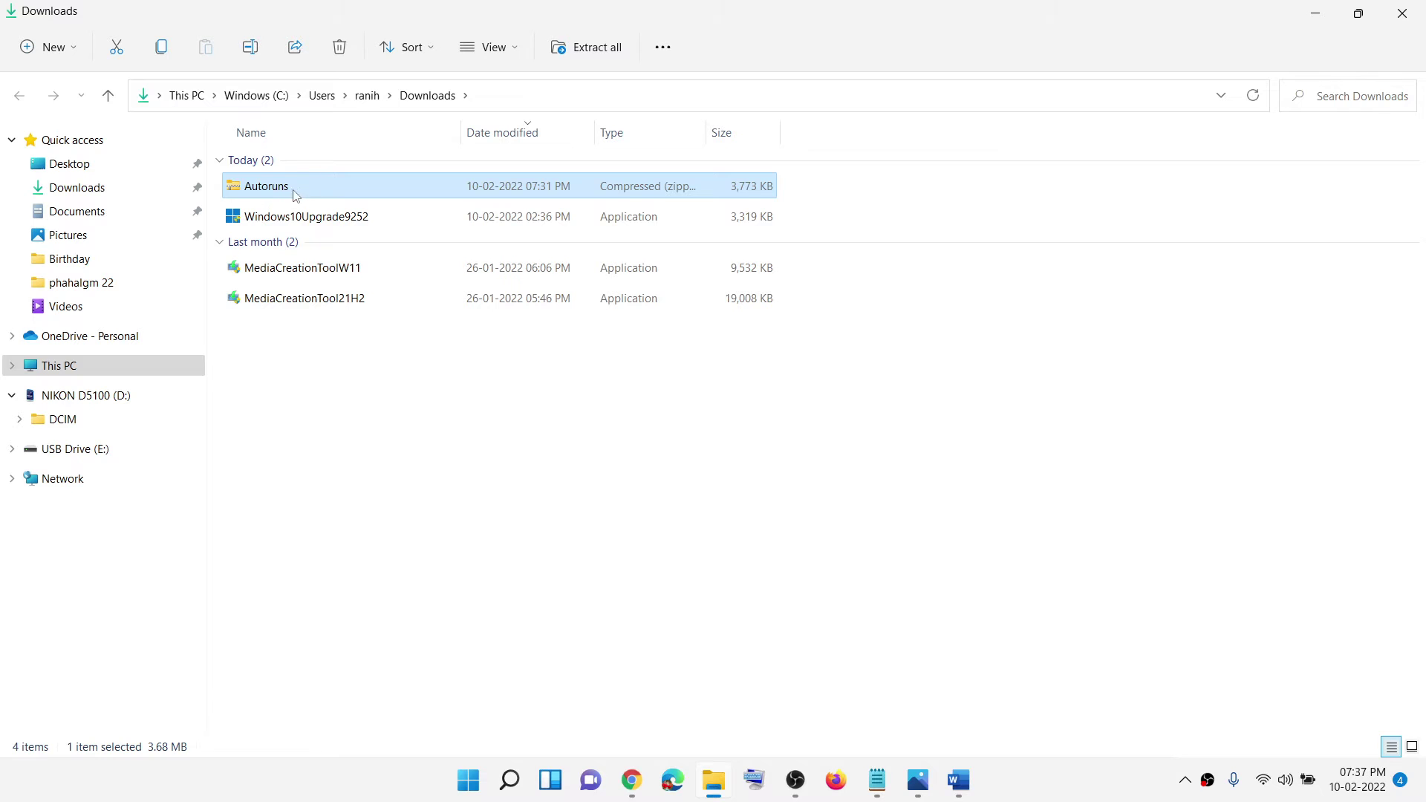
right_click(270, 191)
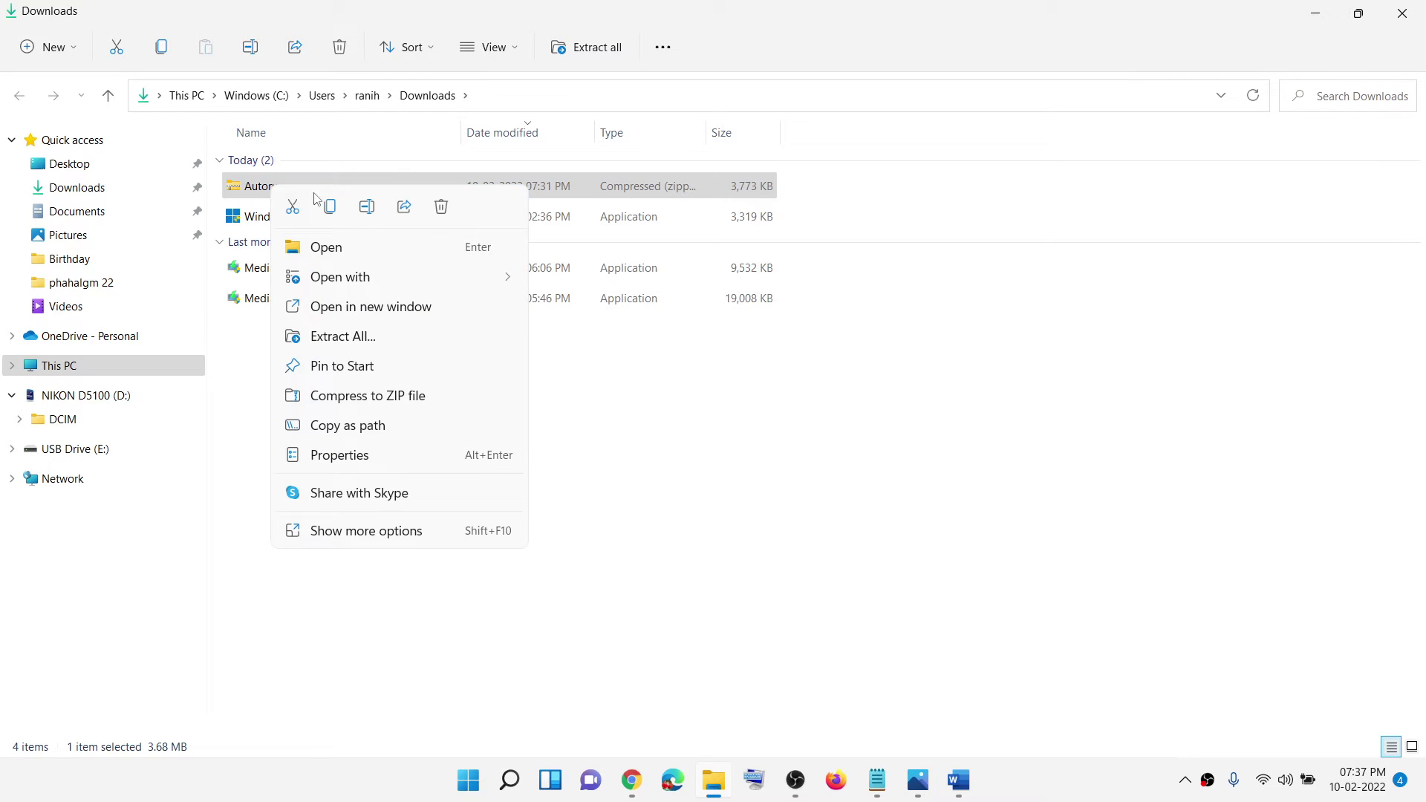
click(382, 333)
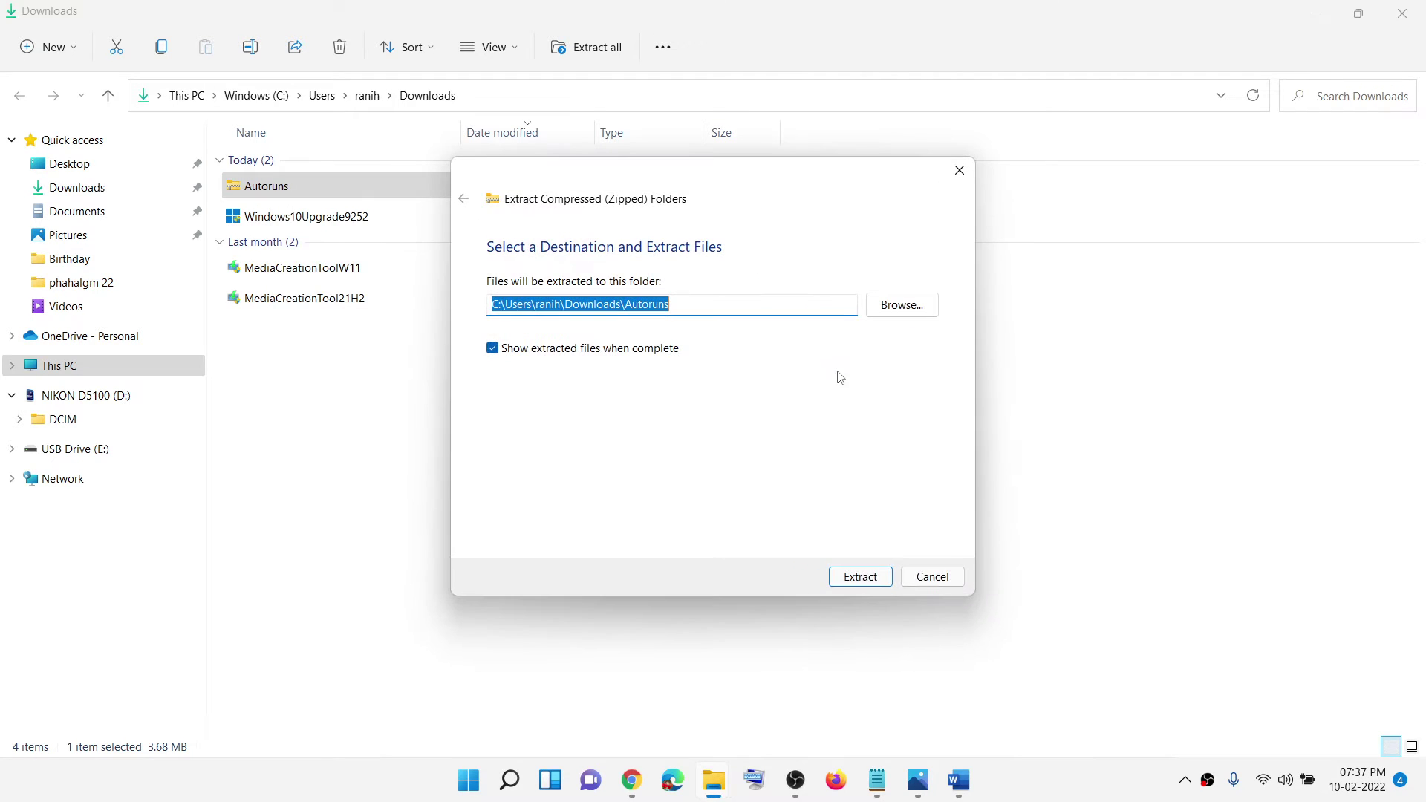
click(862, 577)
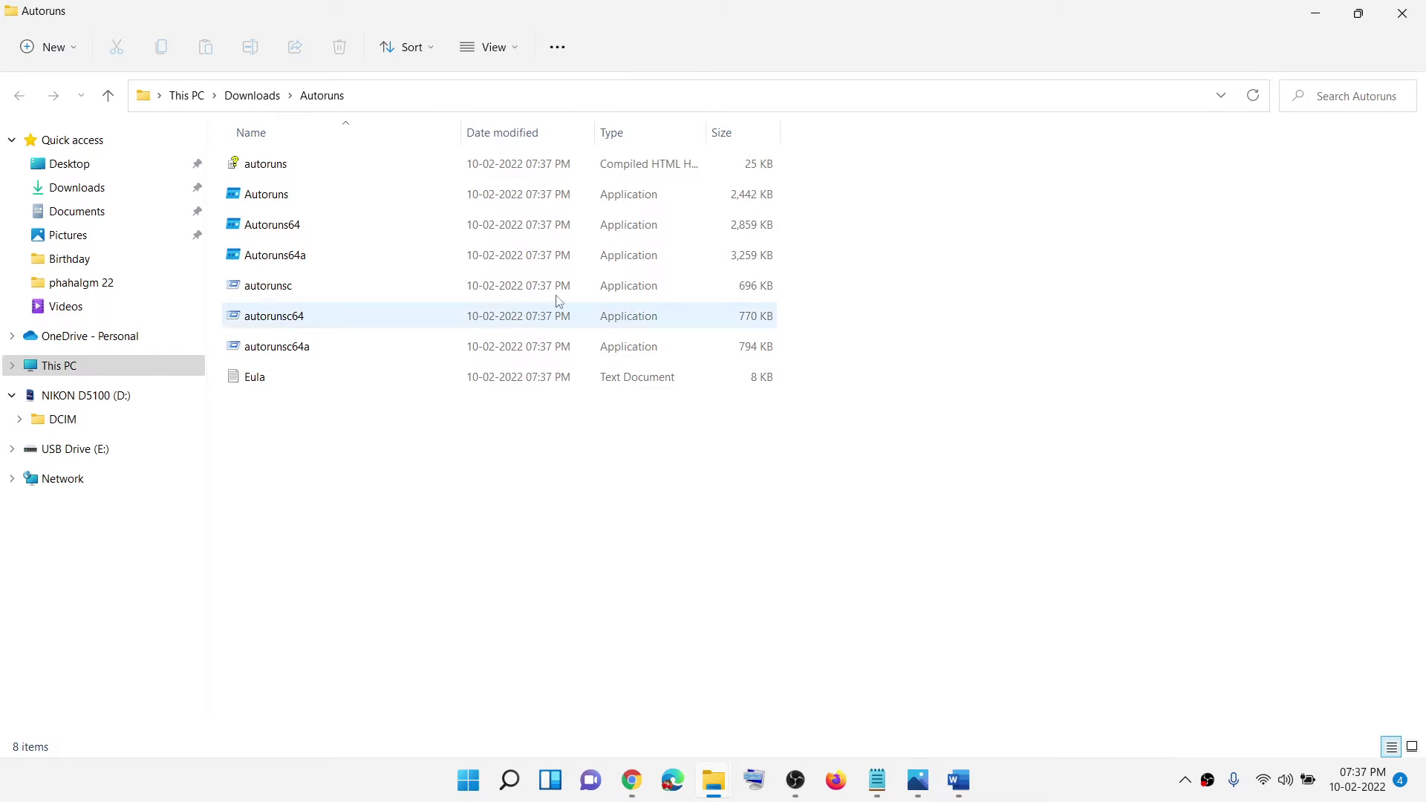
Run Autoruns64 as administrator and approve the User Account Control prompt
click(265, 224)
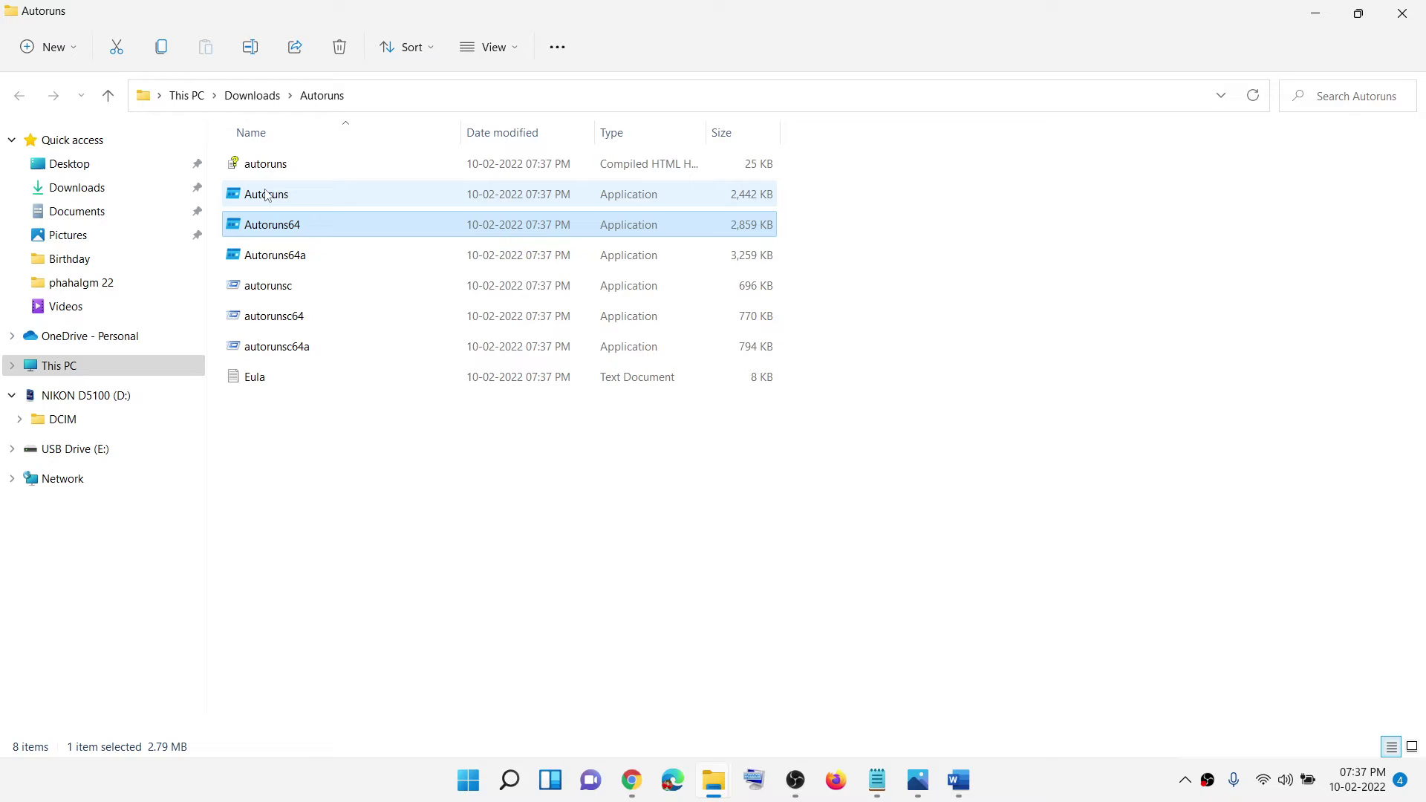
click(260, 195)
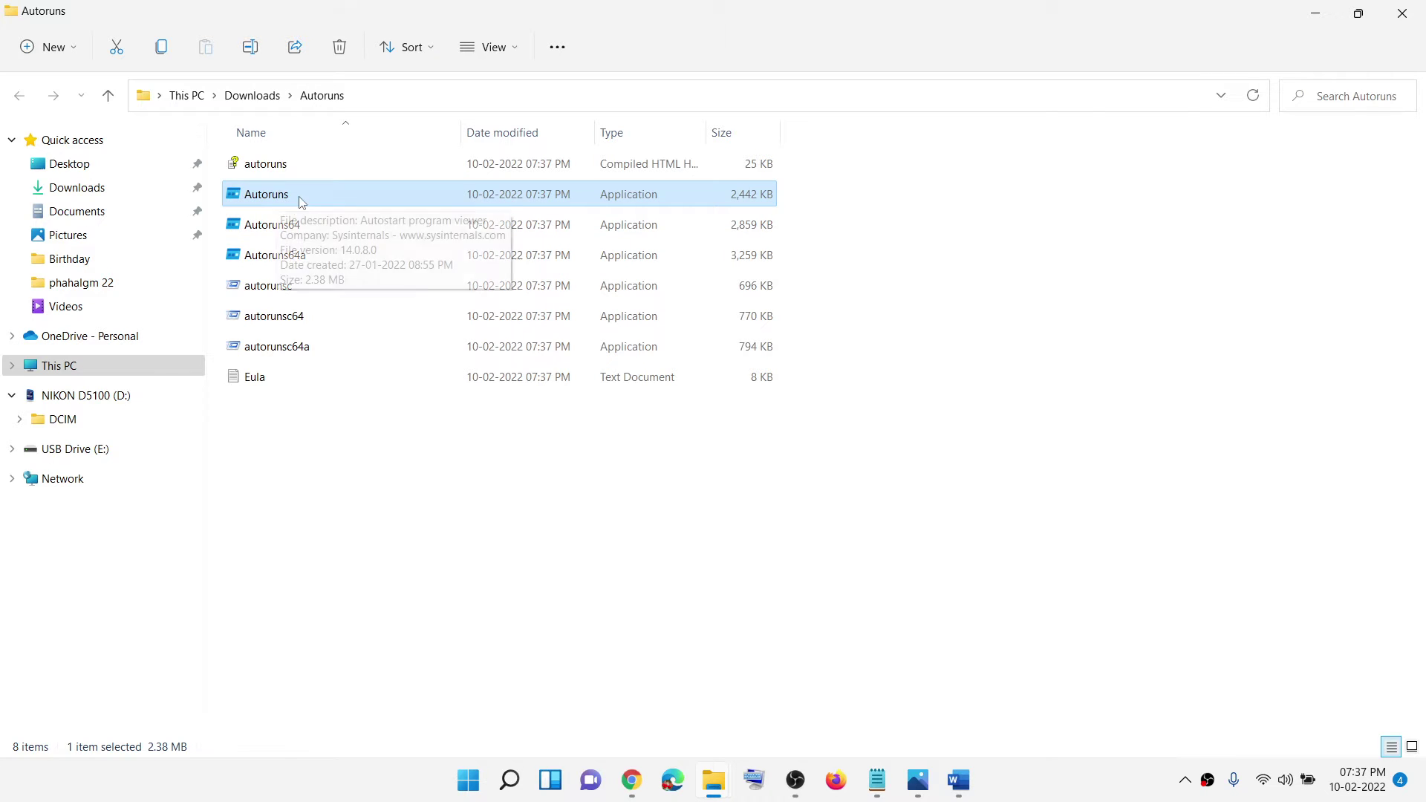
click(301, 230)
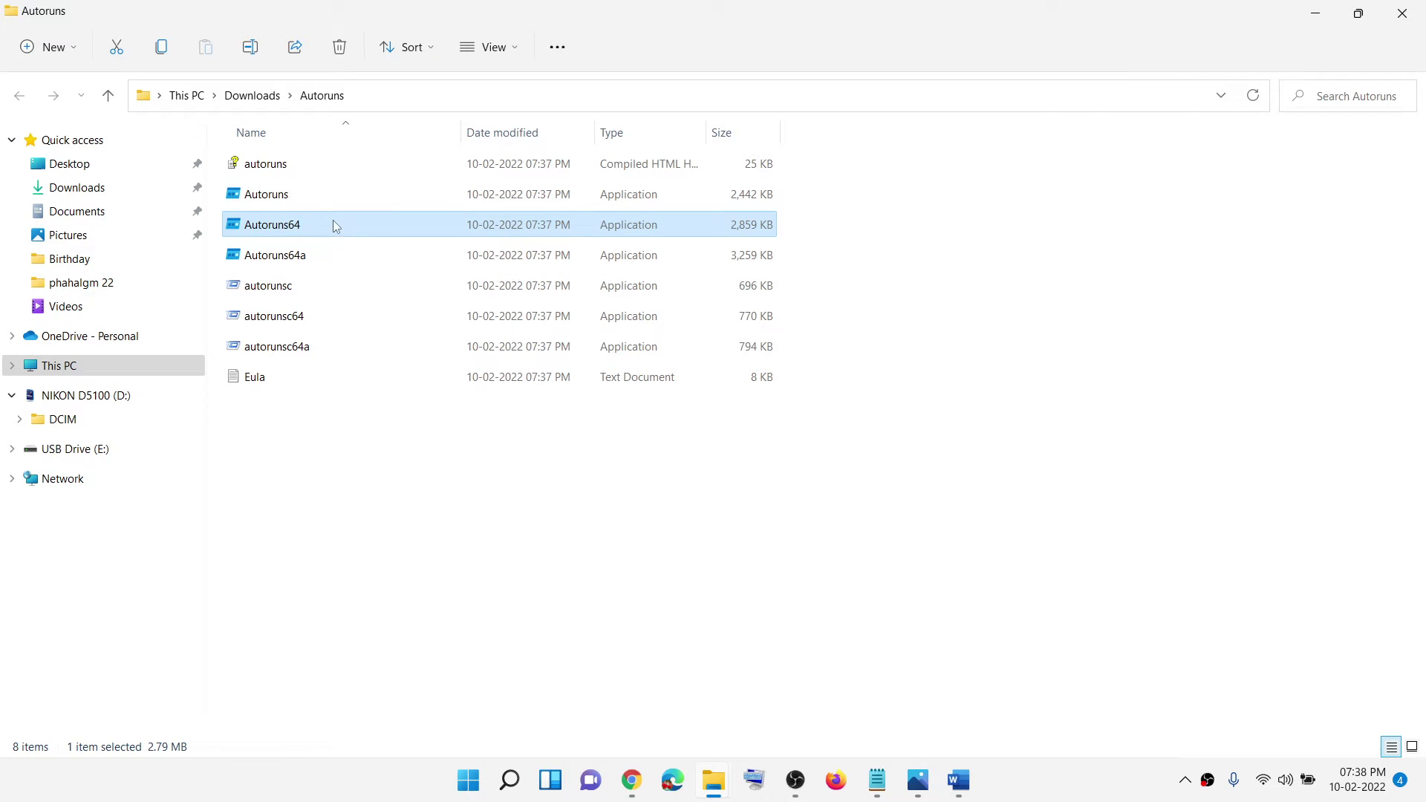
mouse_move(331, 219)
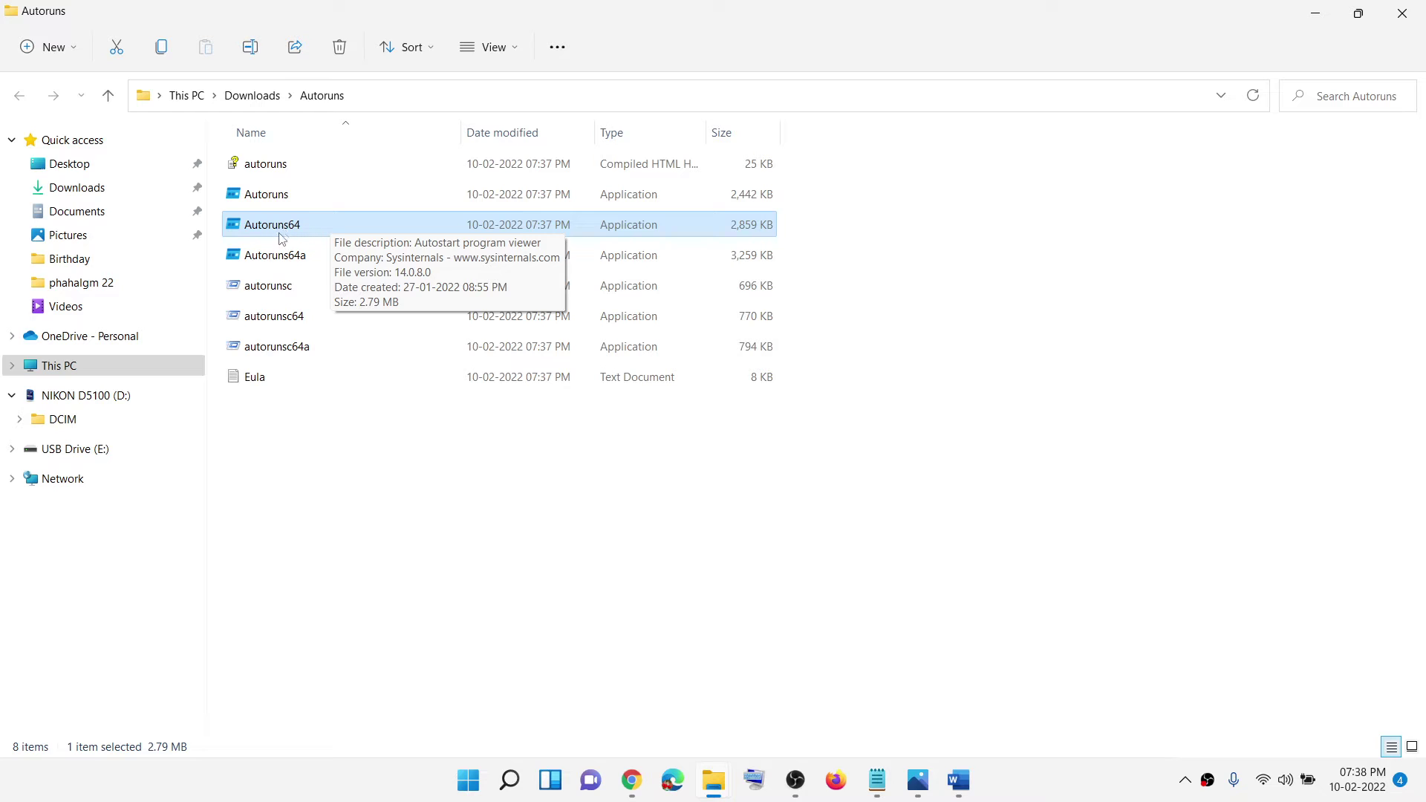
right_click(275, 229)
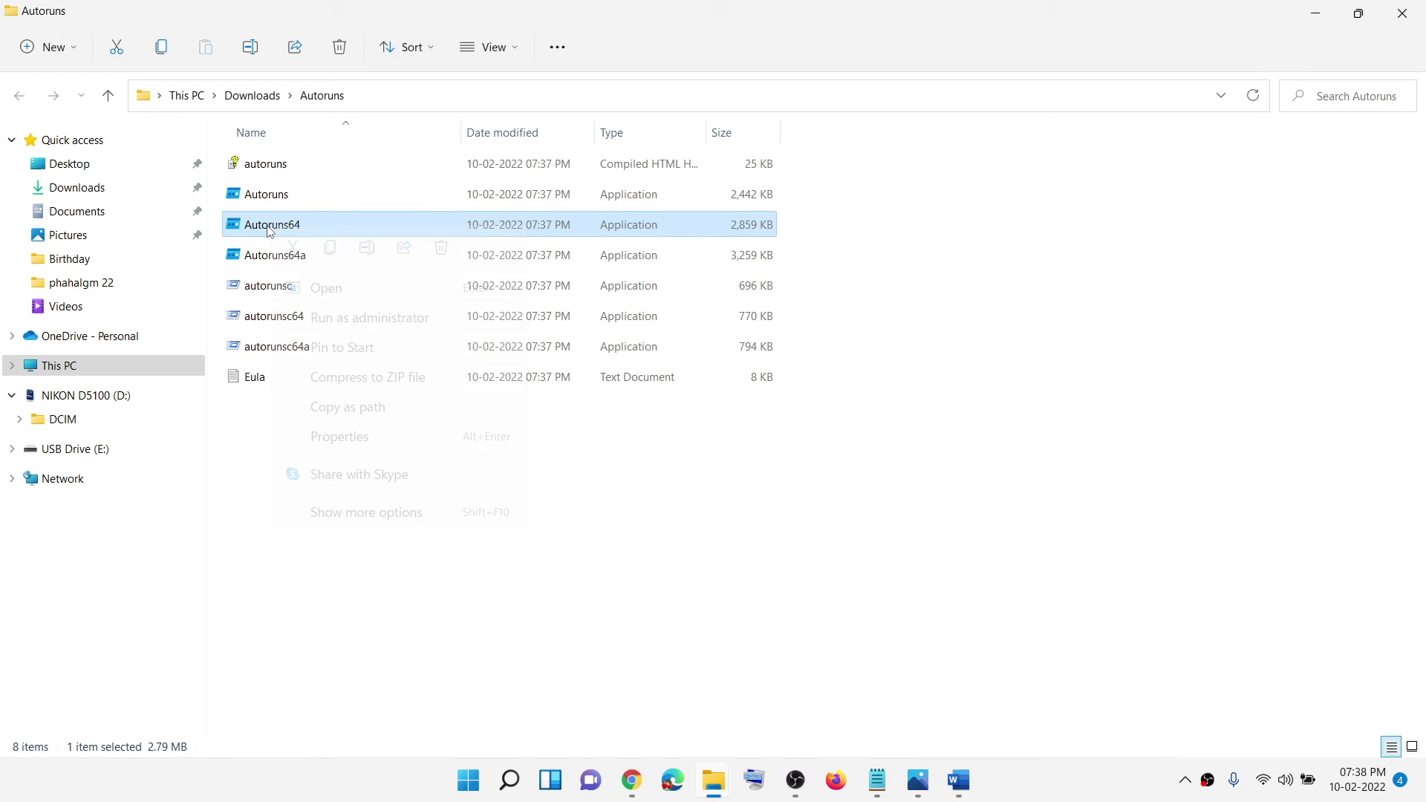
click(397, 327)
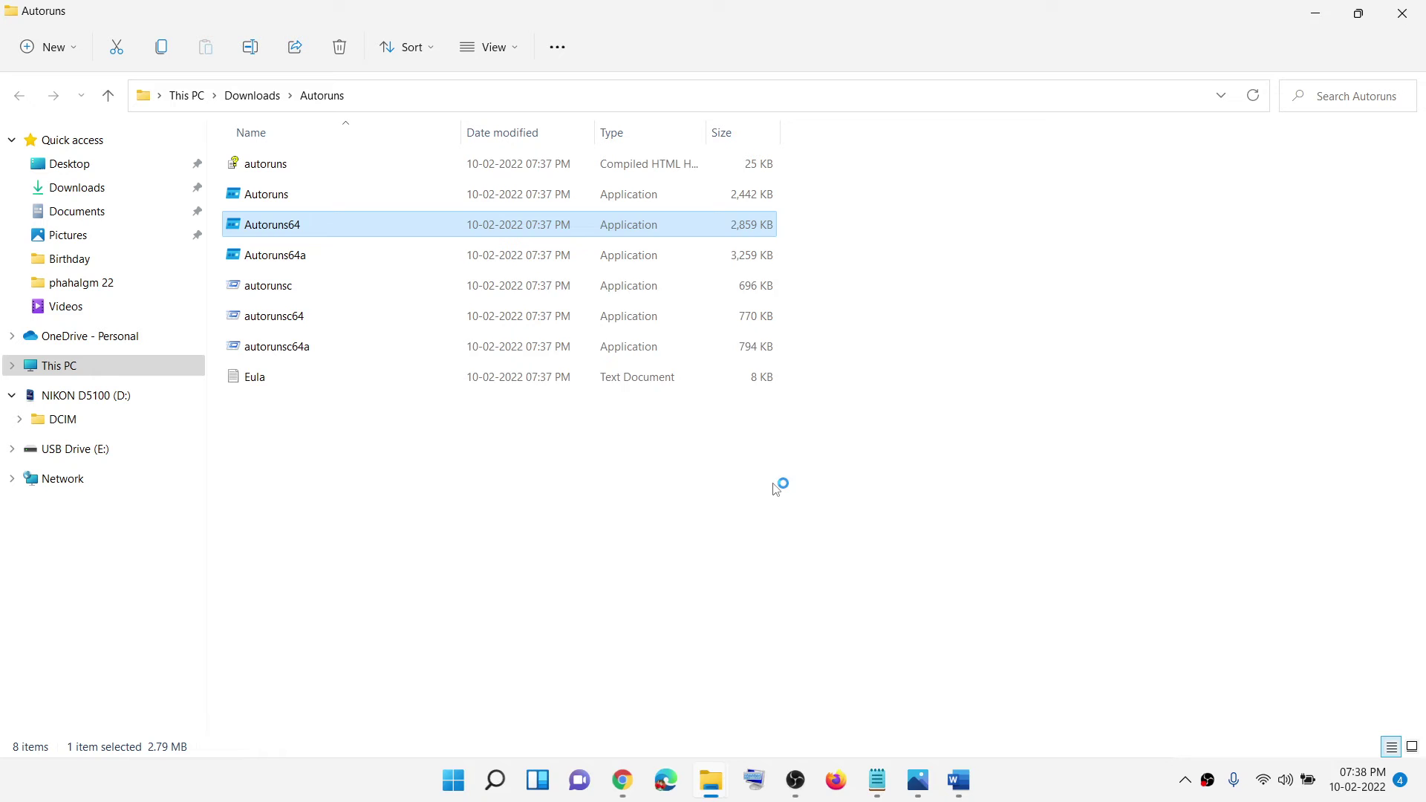
click(621, 570)
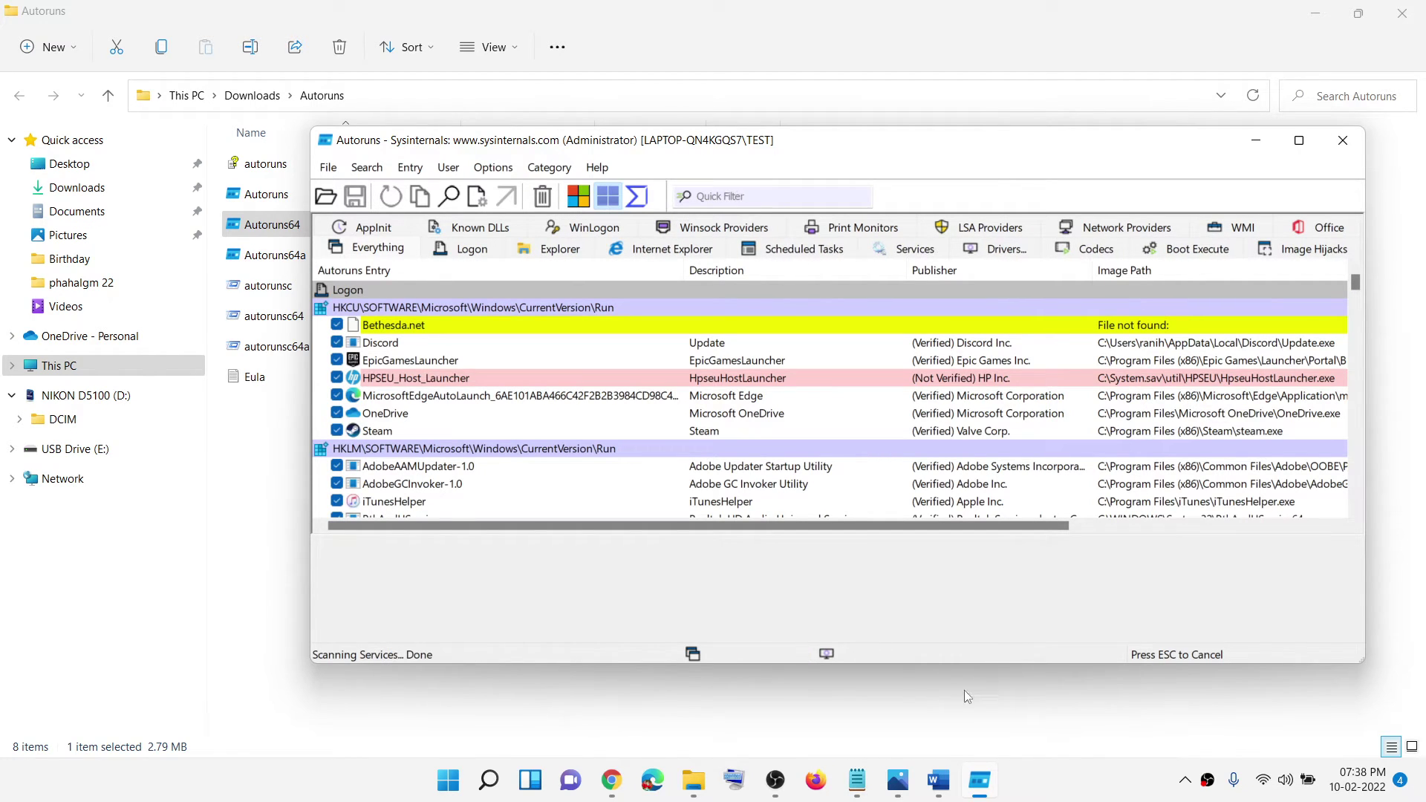
Copy the text lau.vbs from the Word notes
click(939, 780)
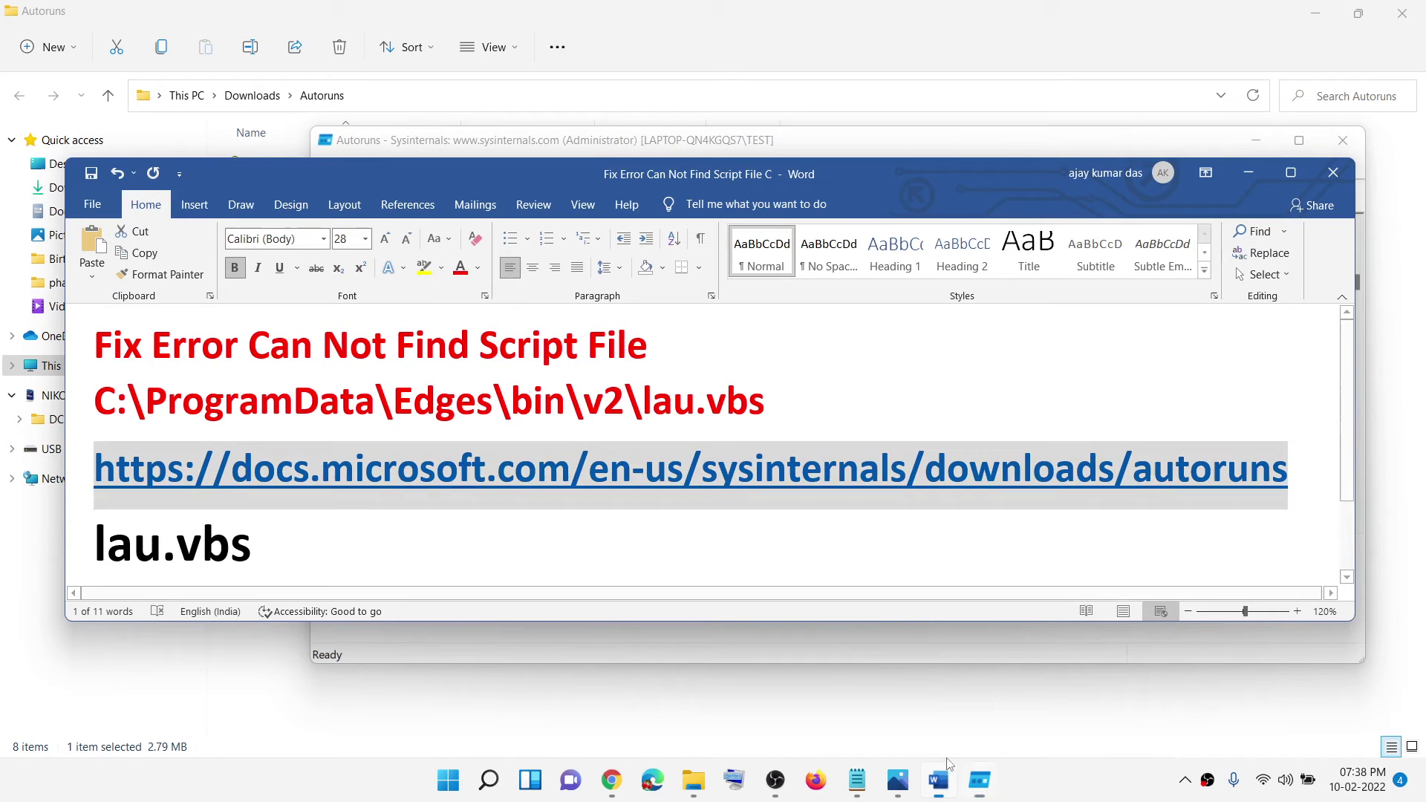
scroll(691, 446, down, 1)
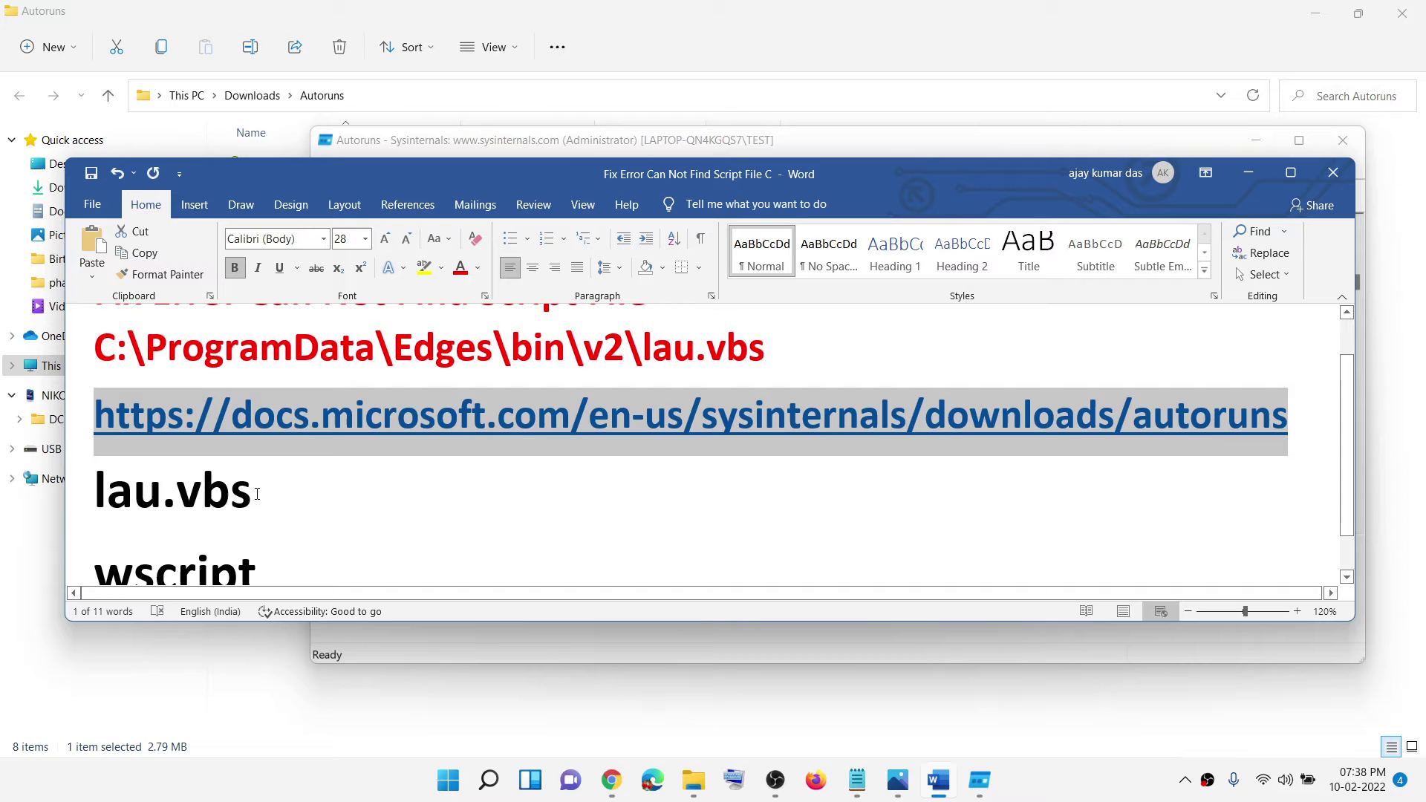
drag(251, 497, 176, 507)
right_click(176, 507)
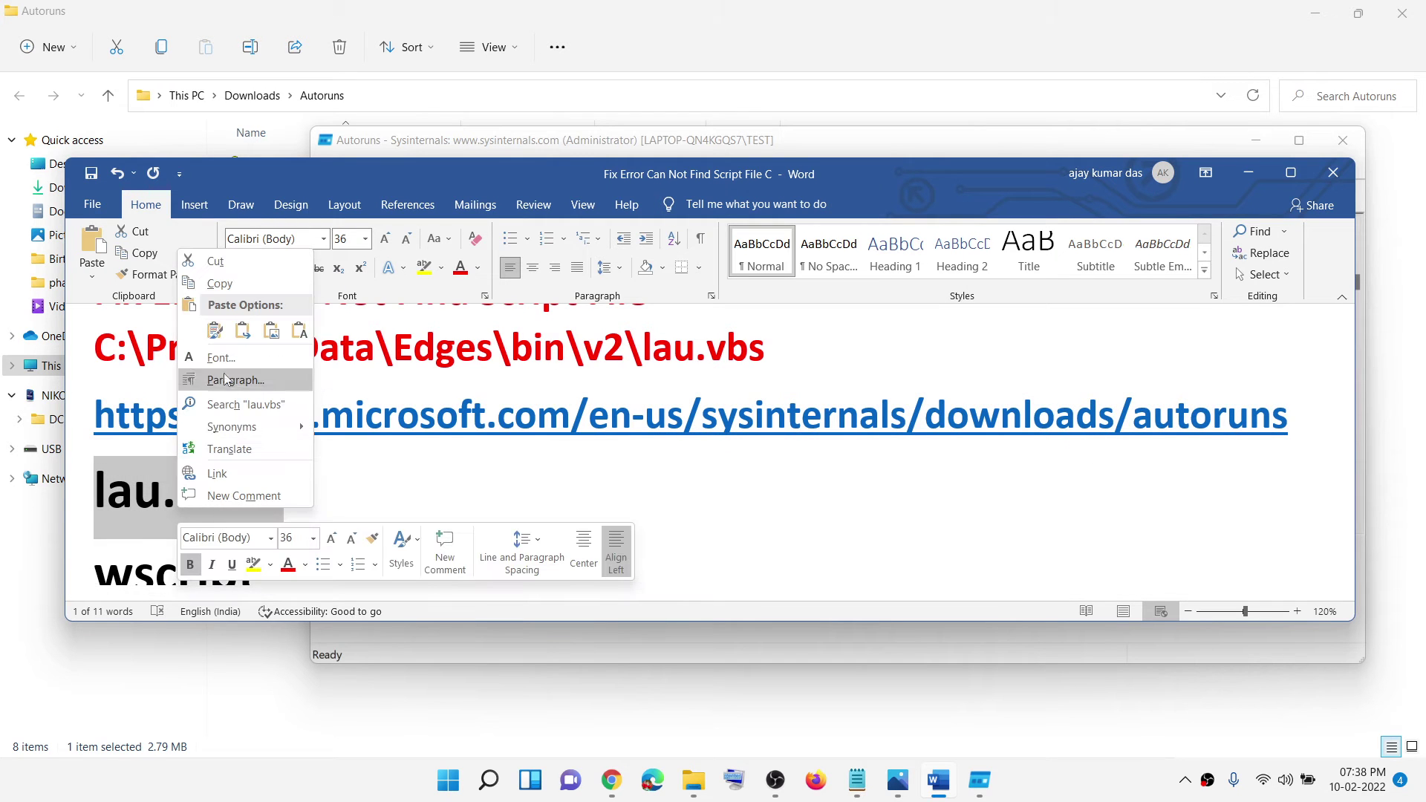
click(217, 283)
Paste lau.vbs into the Autoruns Quick Filter box
click(1251, 173)
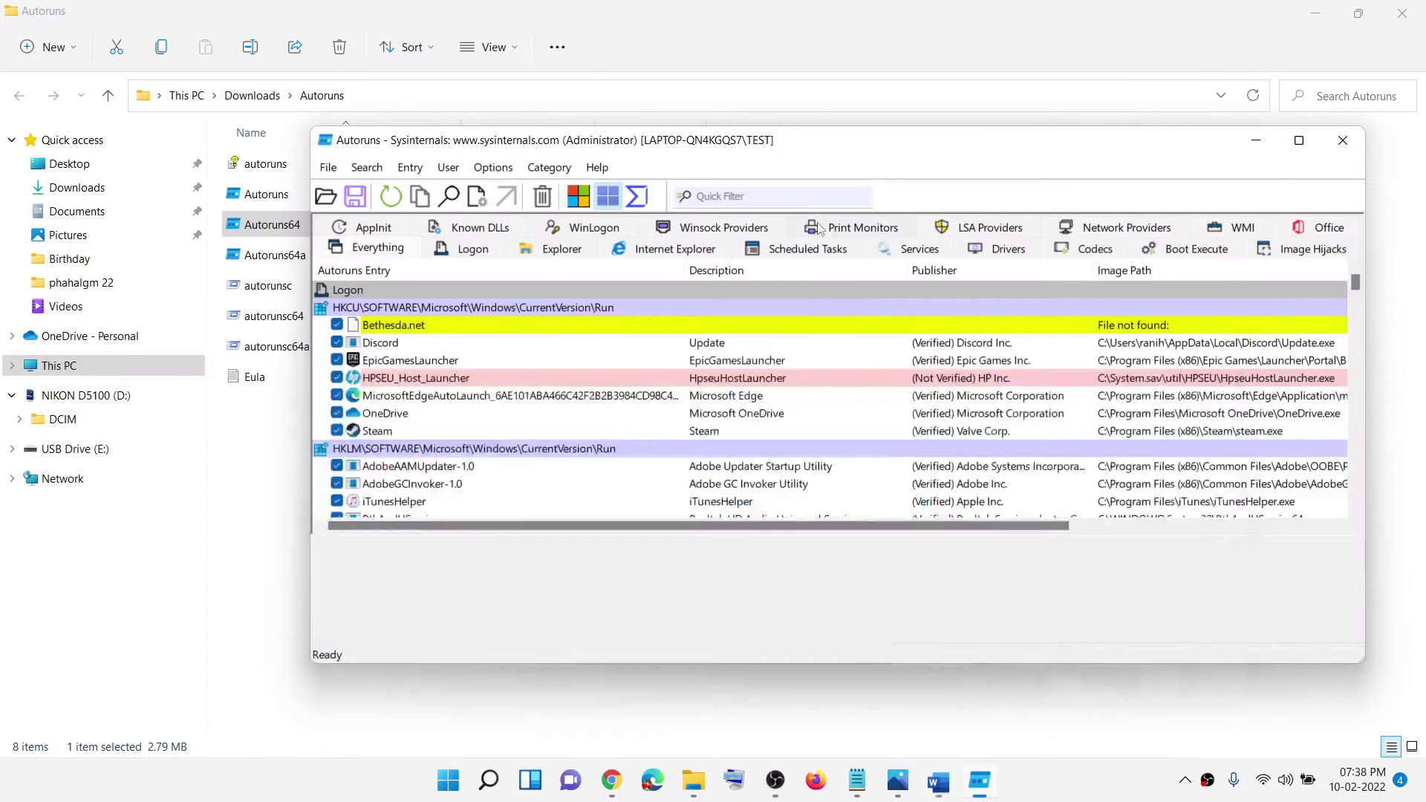
click(739, 194)
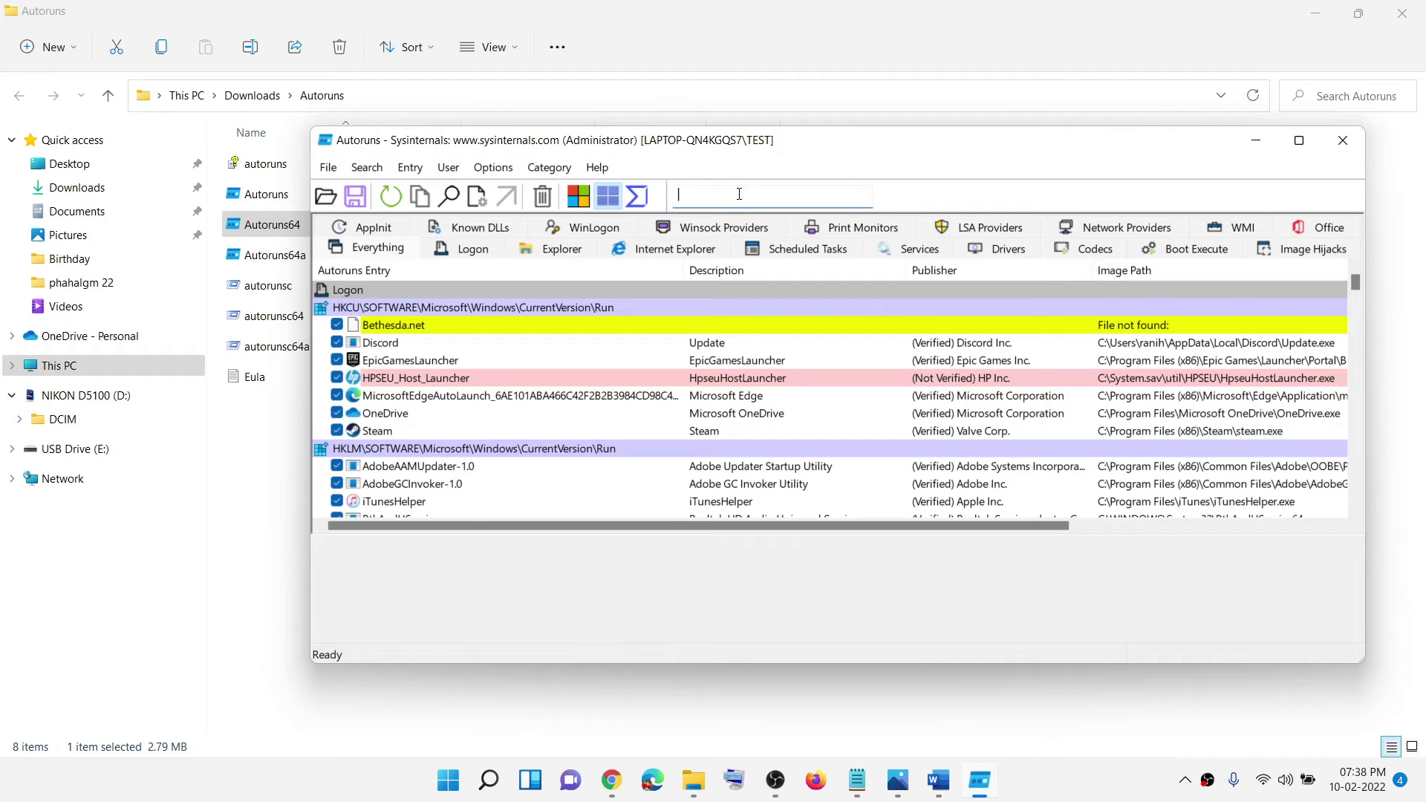
key(ctrl+v)
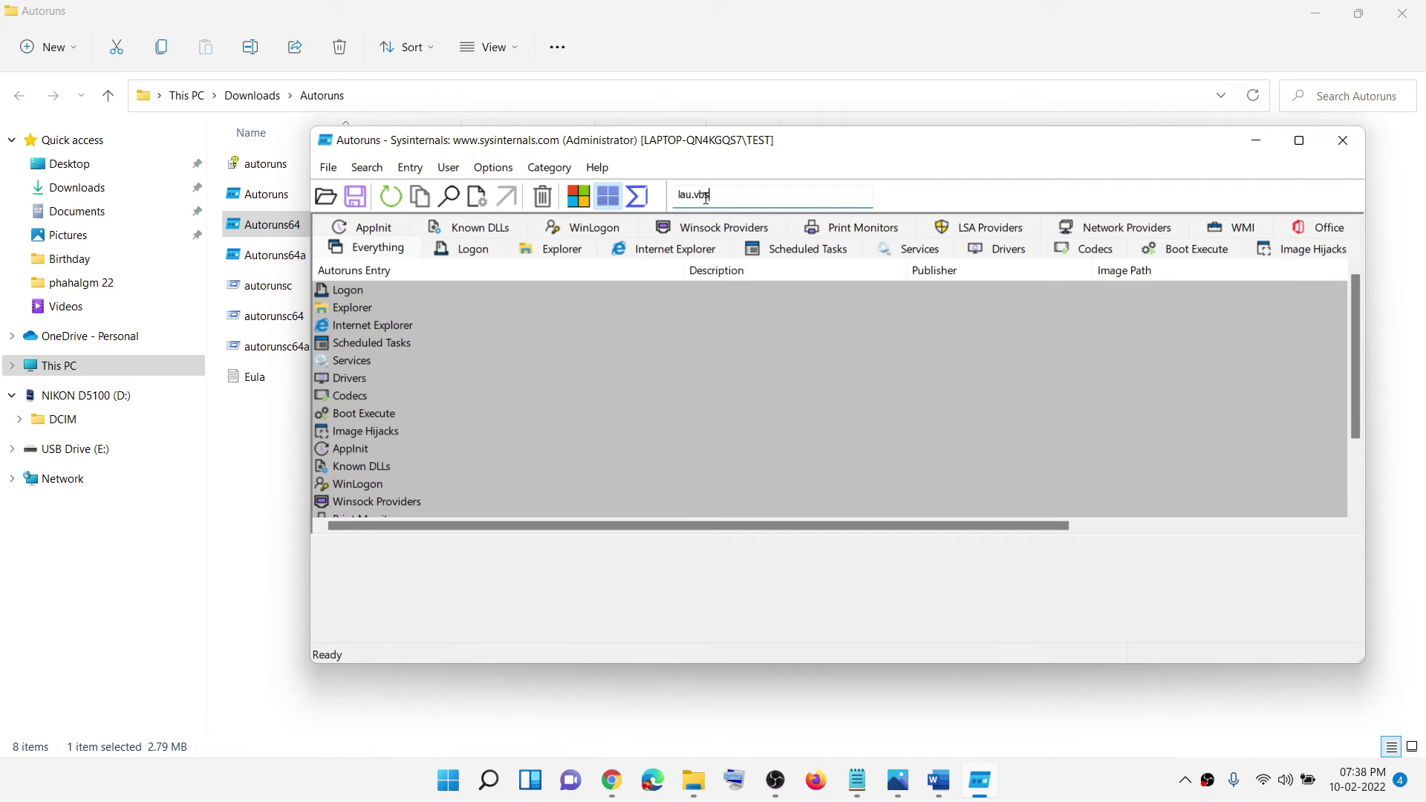
Copy the word wscript from the Word notes
click(936, 792)
scroll(292, 541, down, 1)
drag(270, 524, 95, 531)
right_click(159, 540)
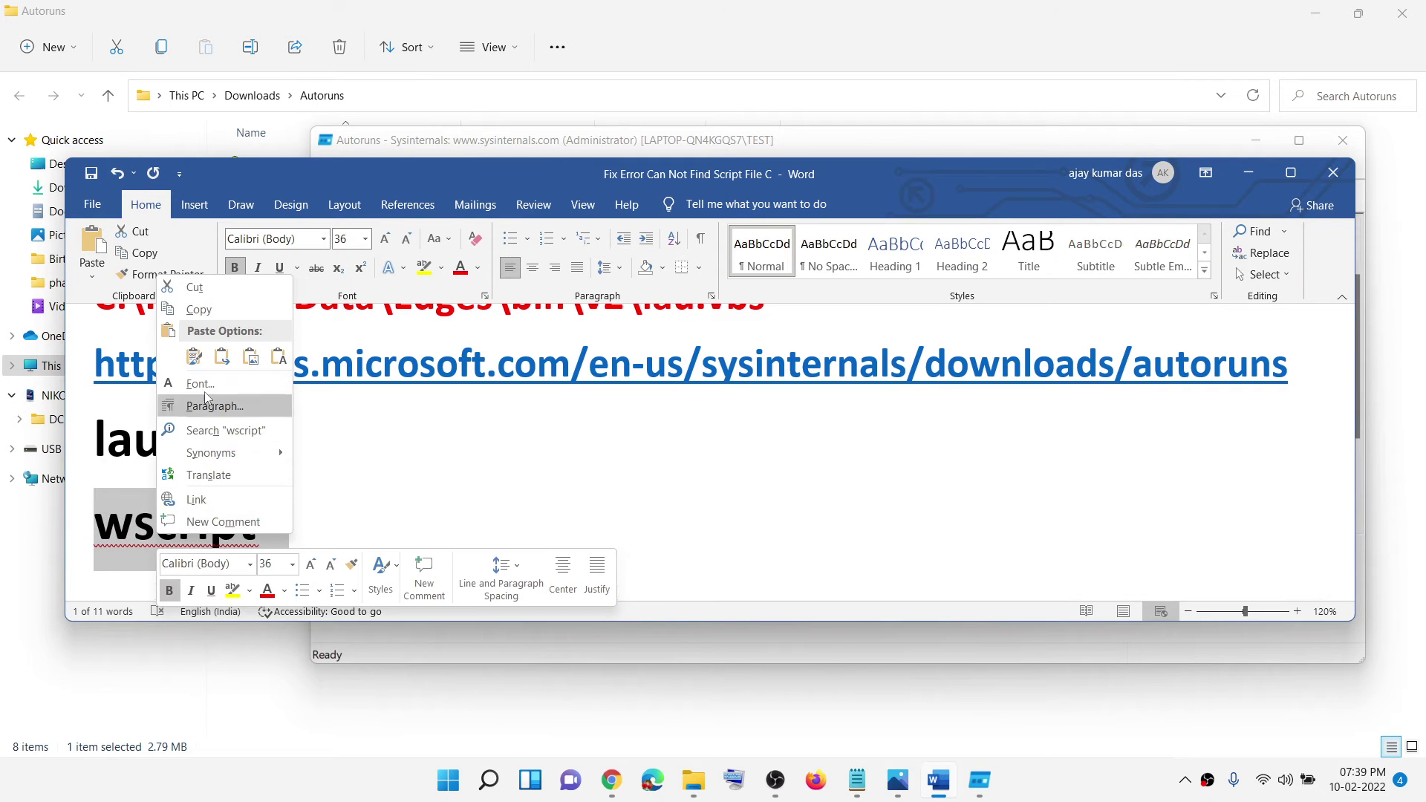
click(198, 309)
Replace the lau.vbs filter with wscript and select the USER_ESRV_SVC_QUEENCREEK task
click(1249, 172)
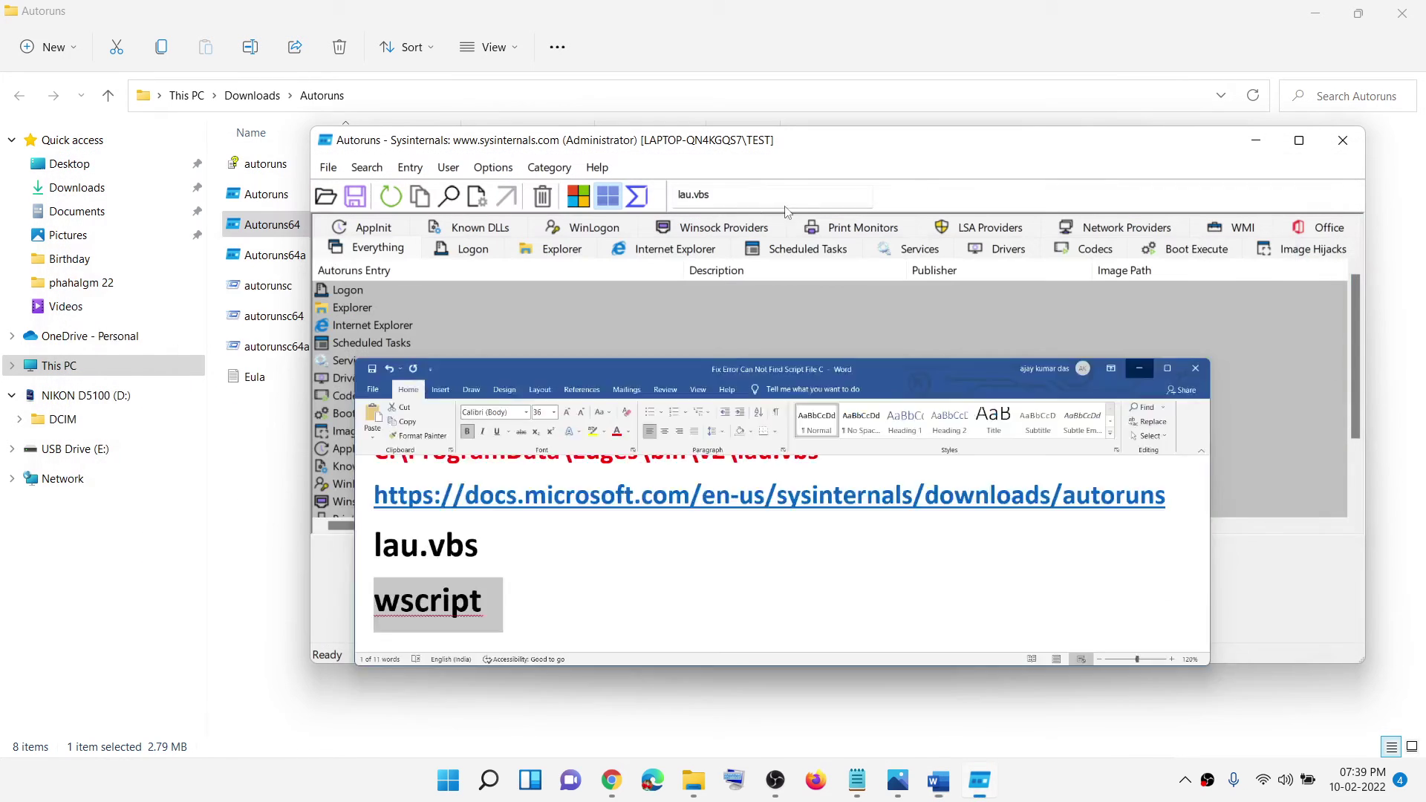
double_click(718, 195)
key(ctrl+v)
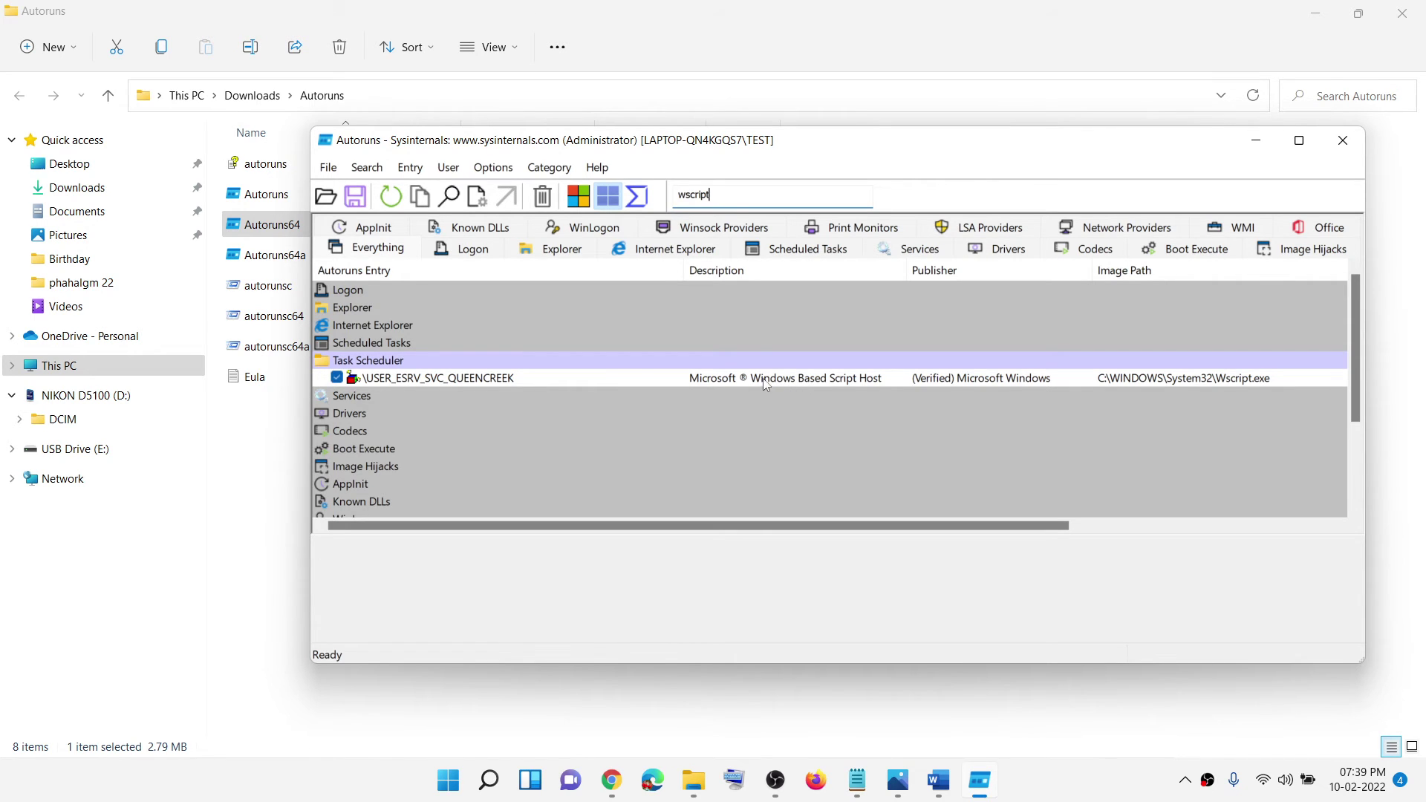
click(743, 382)
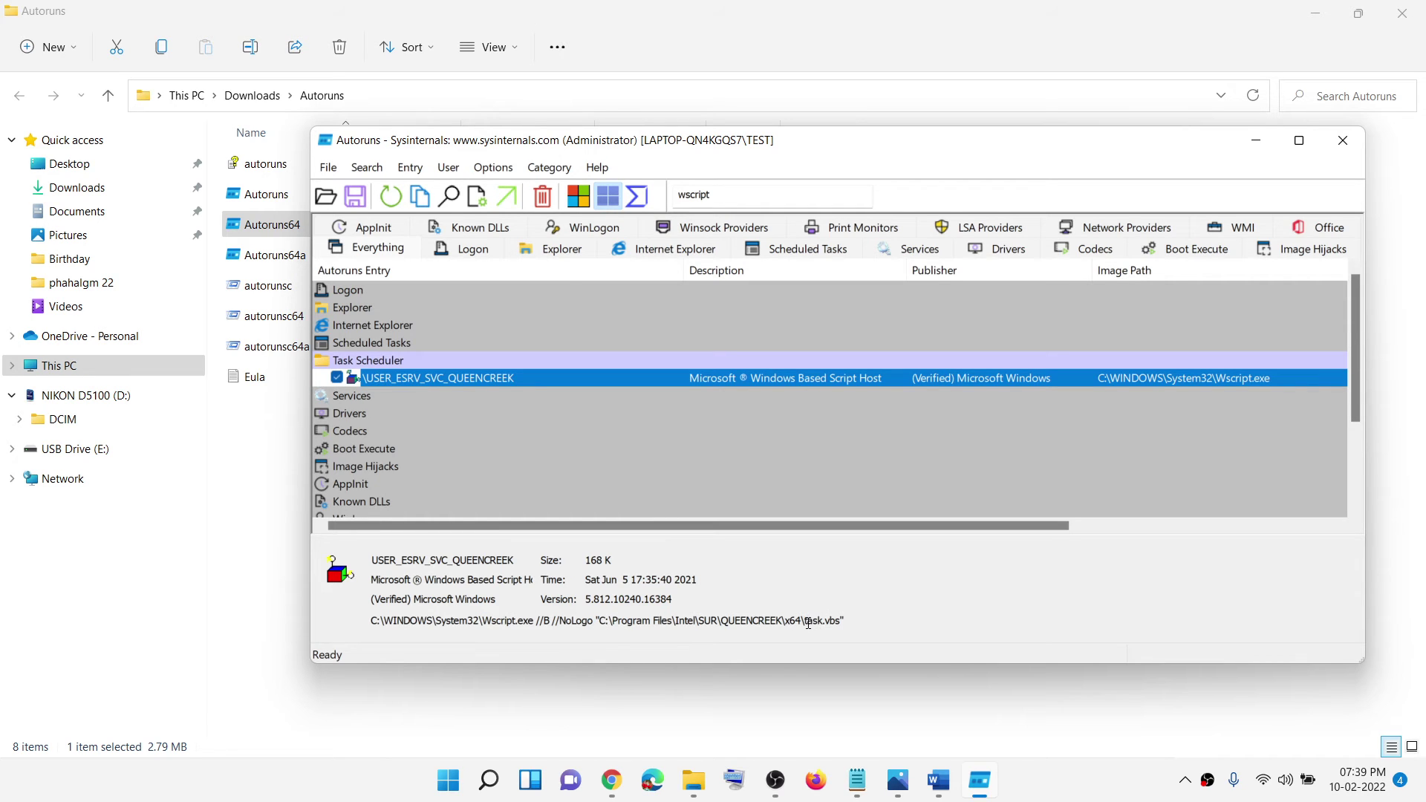
Scroll the Word notes up to the red title about the missing lau.vbs script, then minimize Word
click(942, 783)
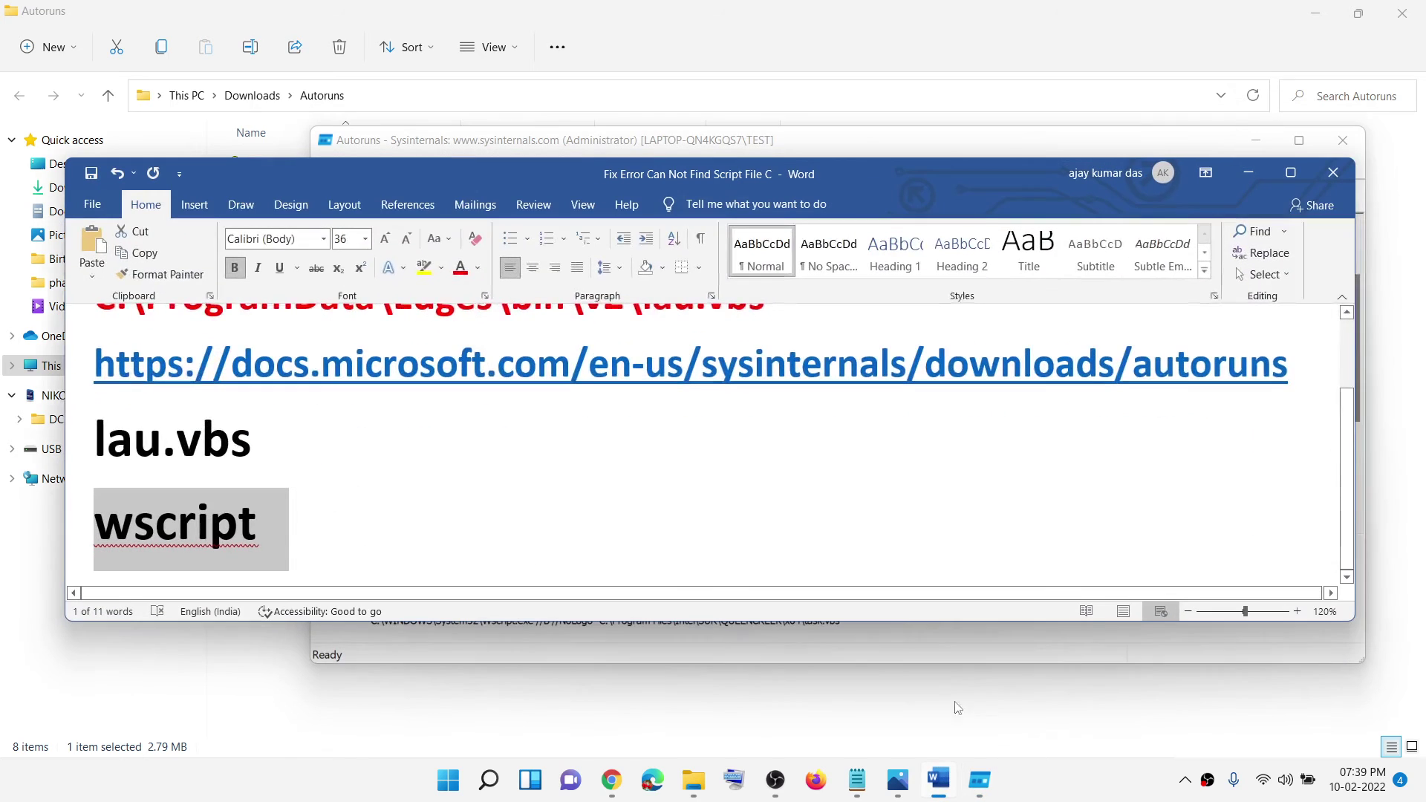
scroll(424, 515, up, 3)
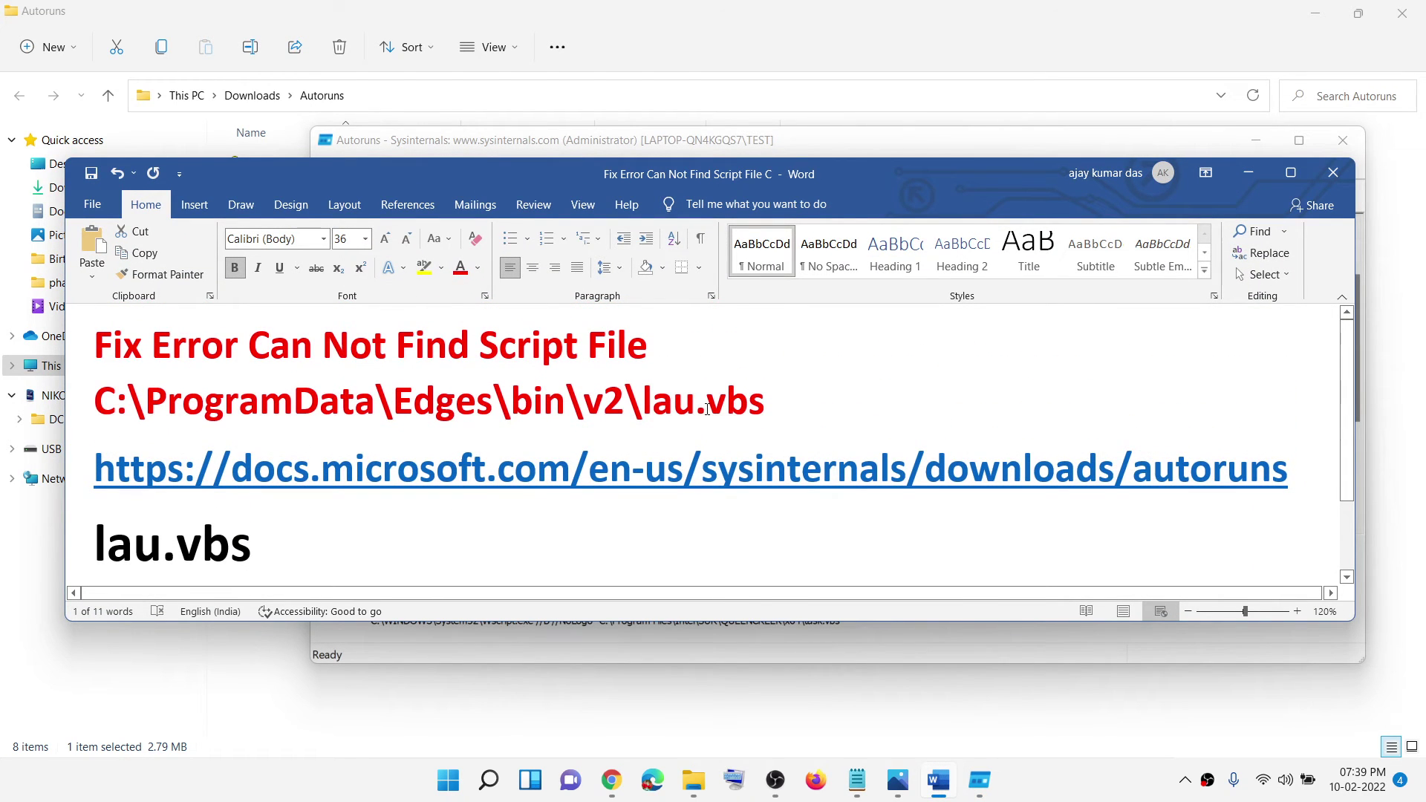
click(1248, 173)
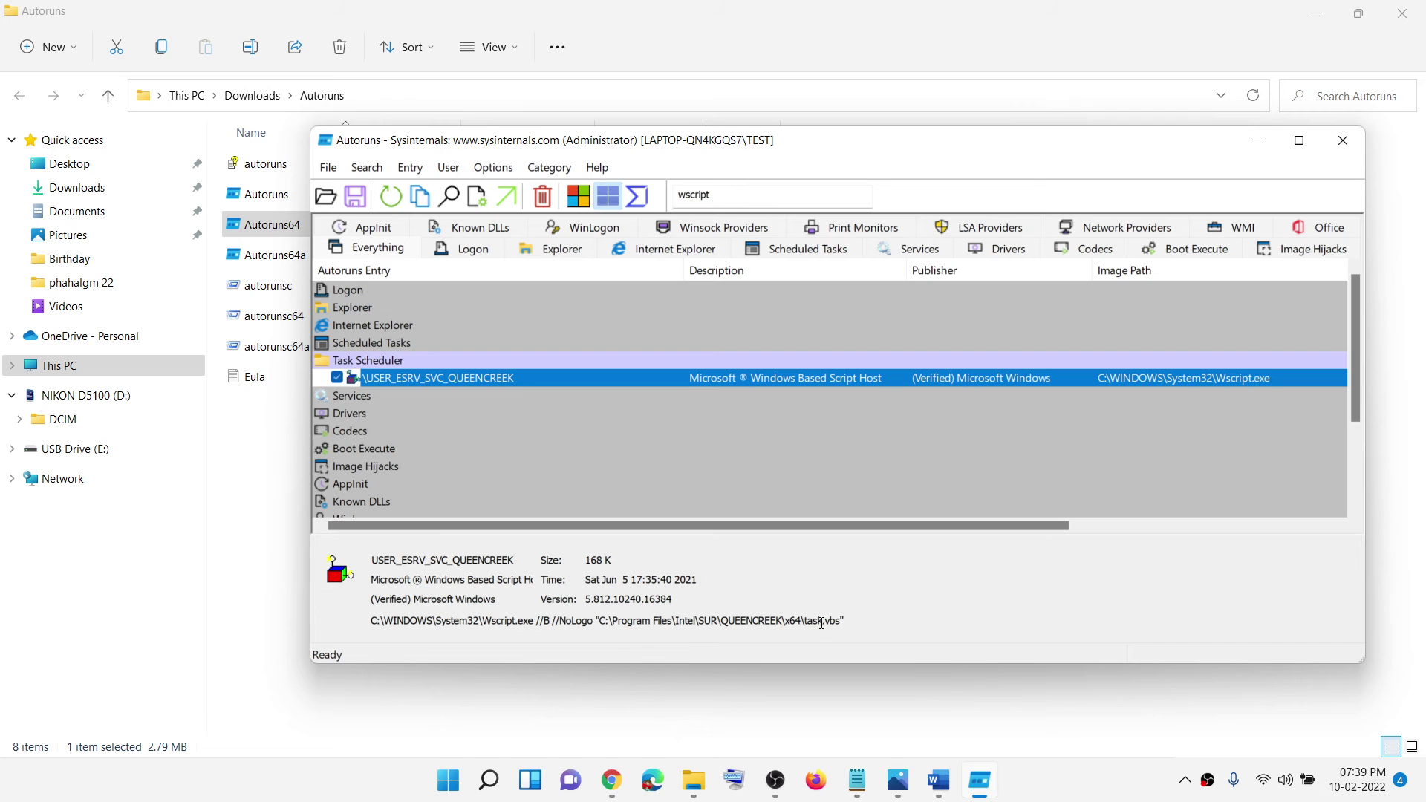
click(938, 780)
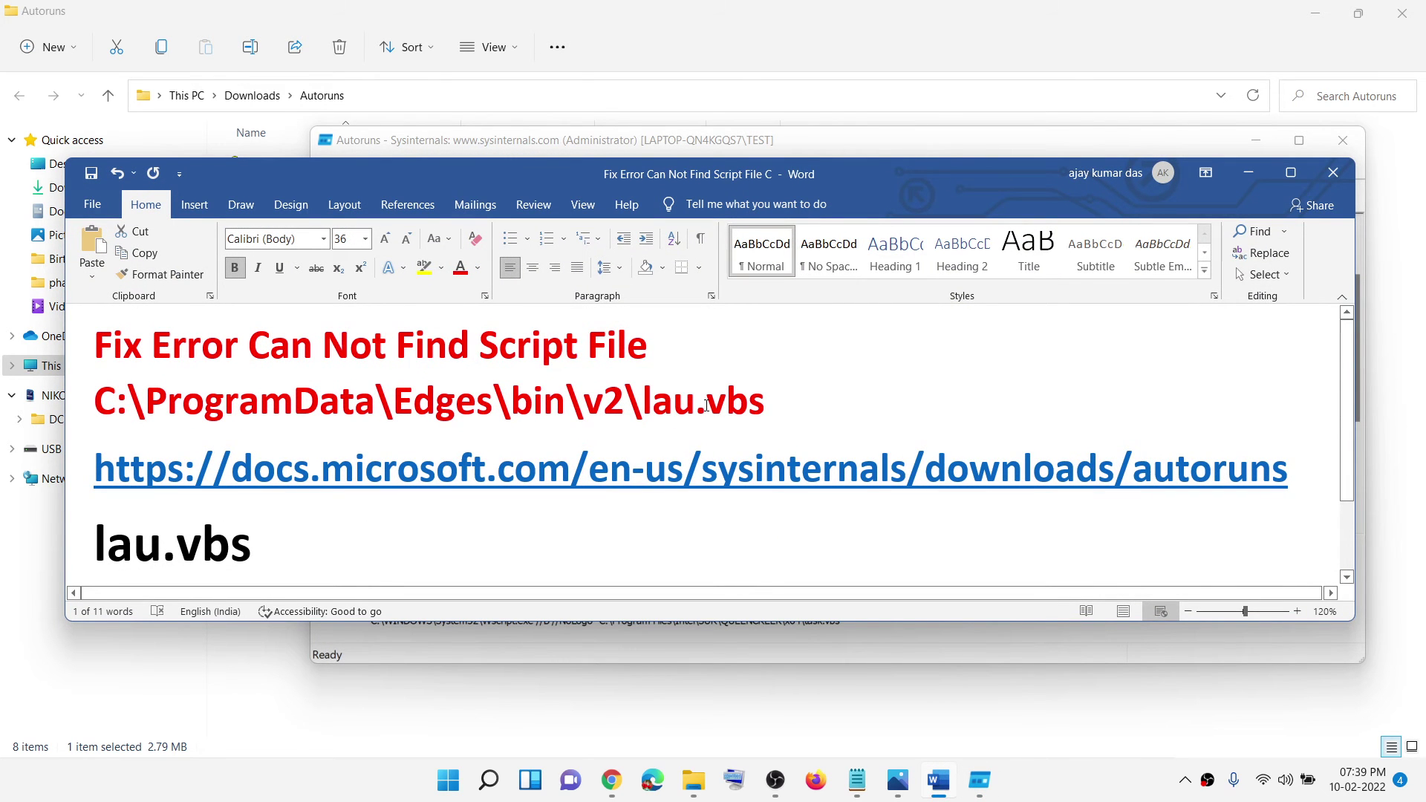
click(1249, 172)
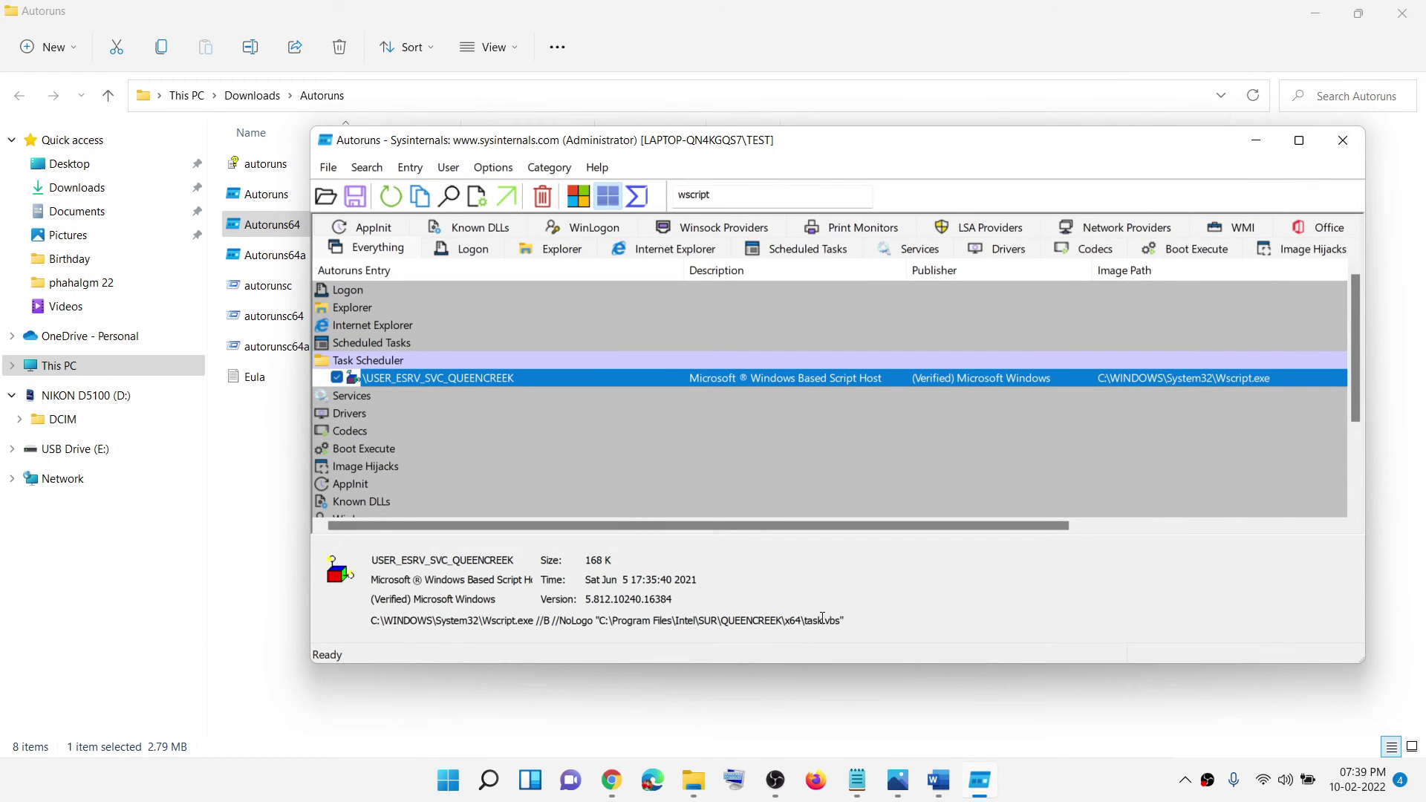
right_click(806, 378)
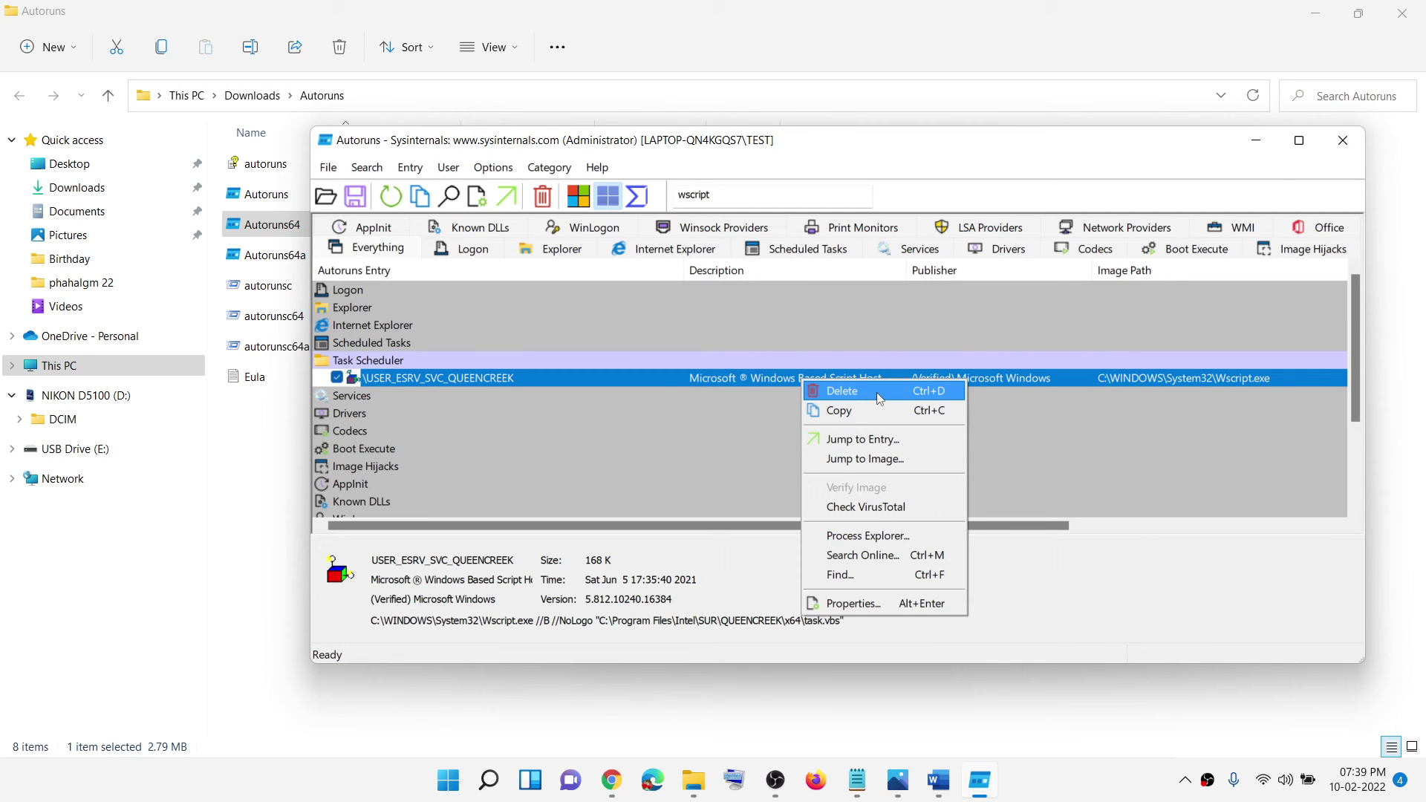
right_click(760, 378)
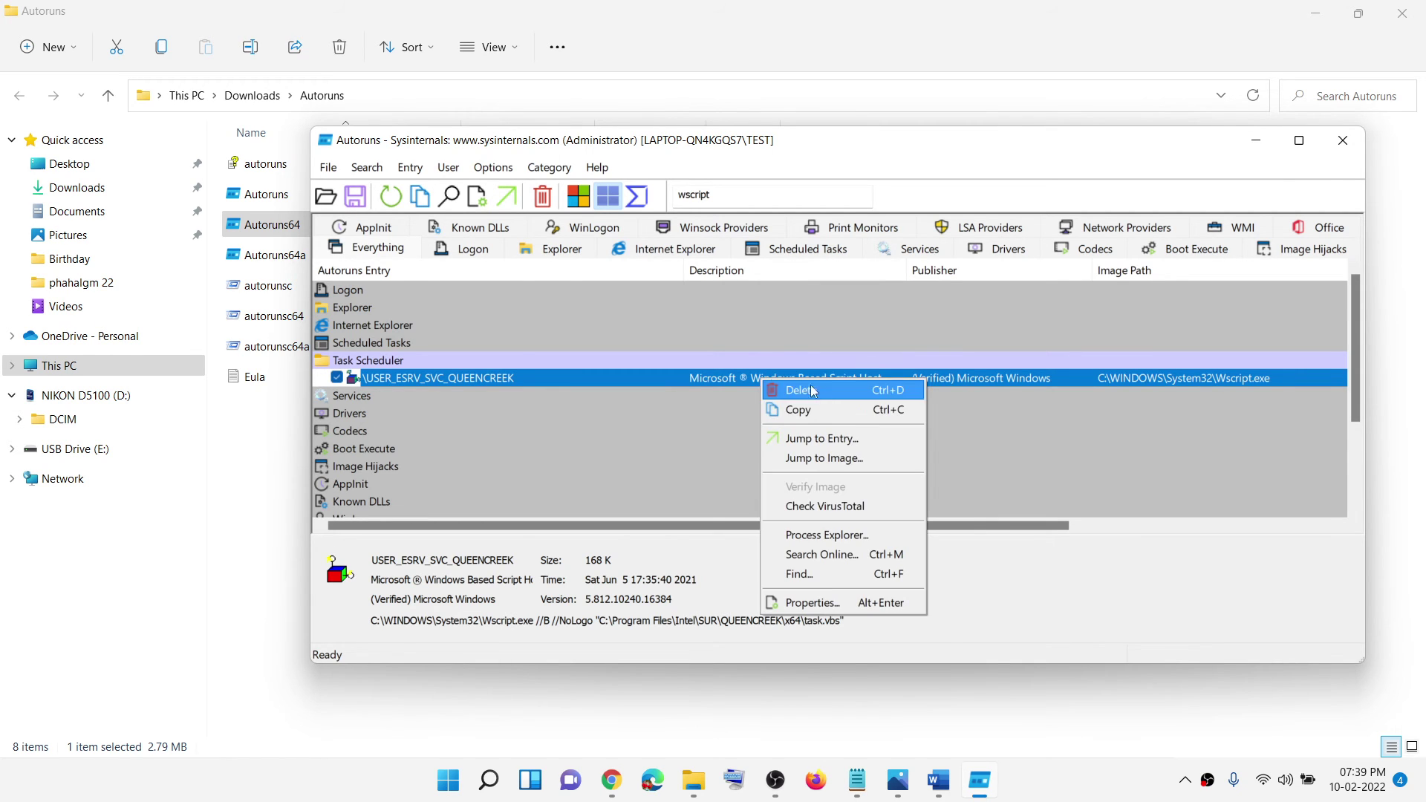
click(723, 380)
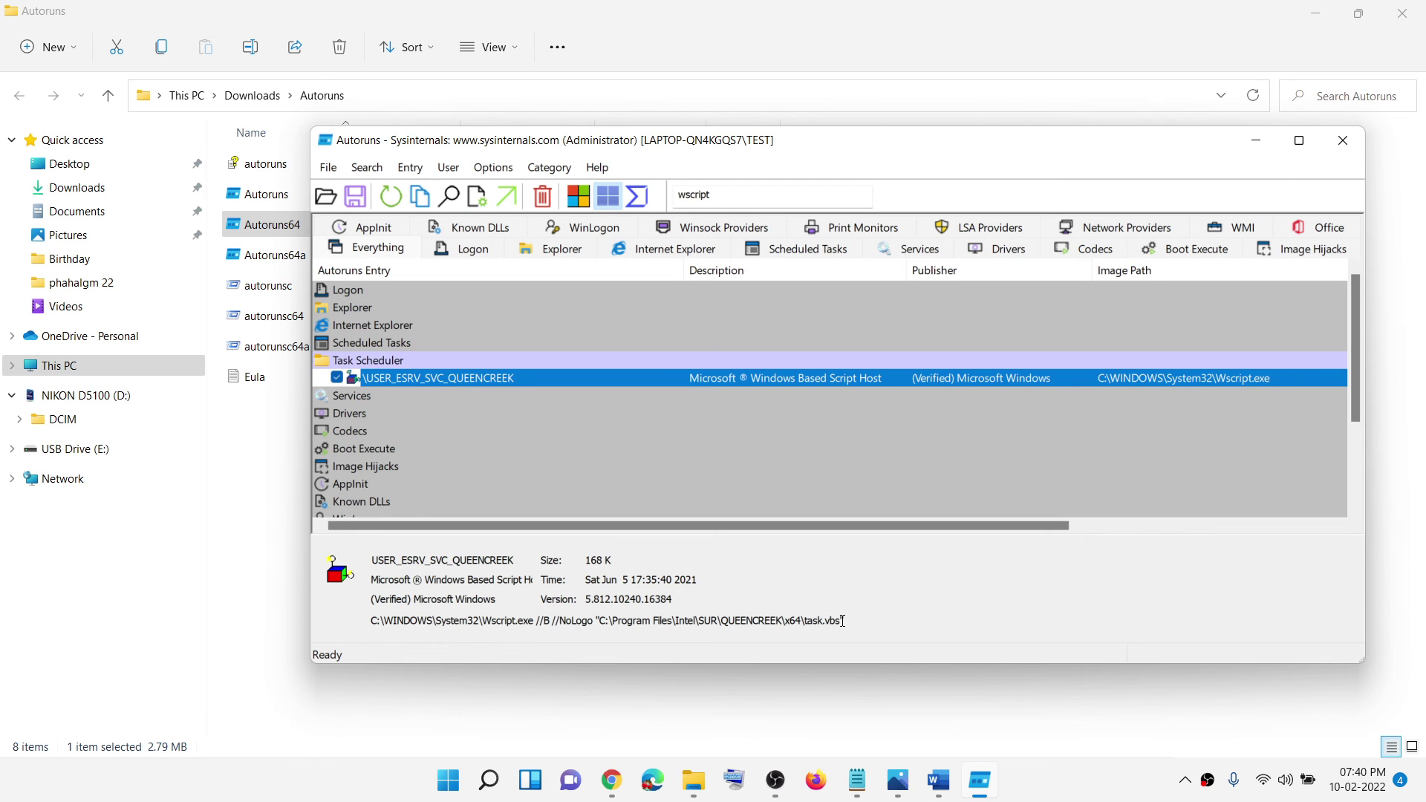
click(938, 780)
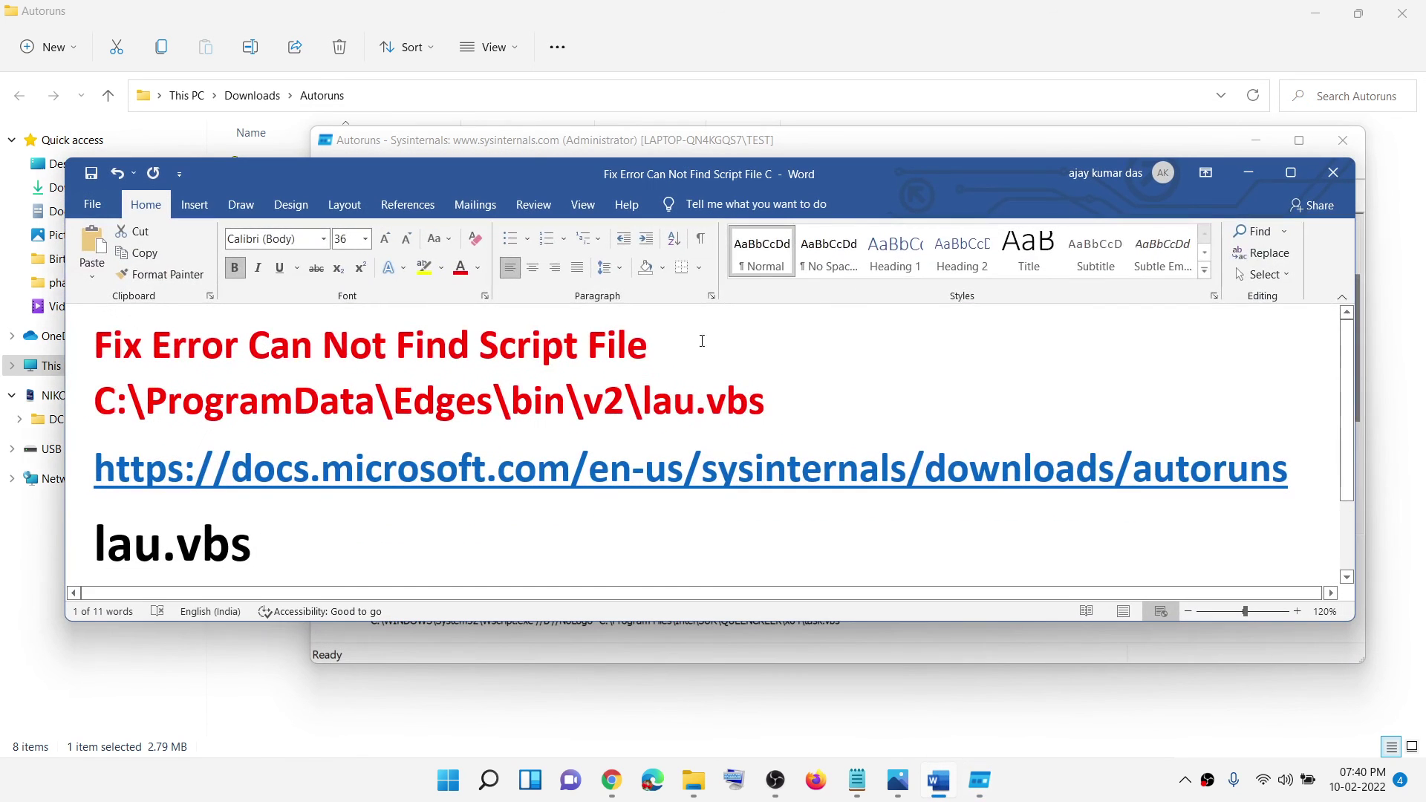
drag(643, 401, 787, 405)
click(1248, 172)
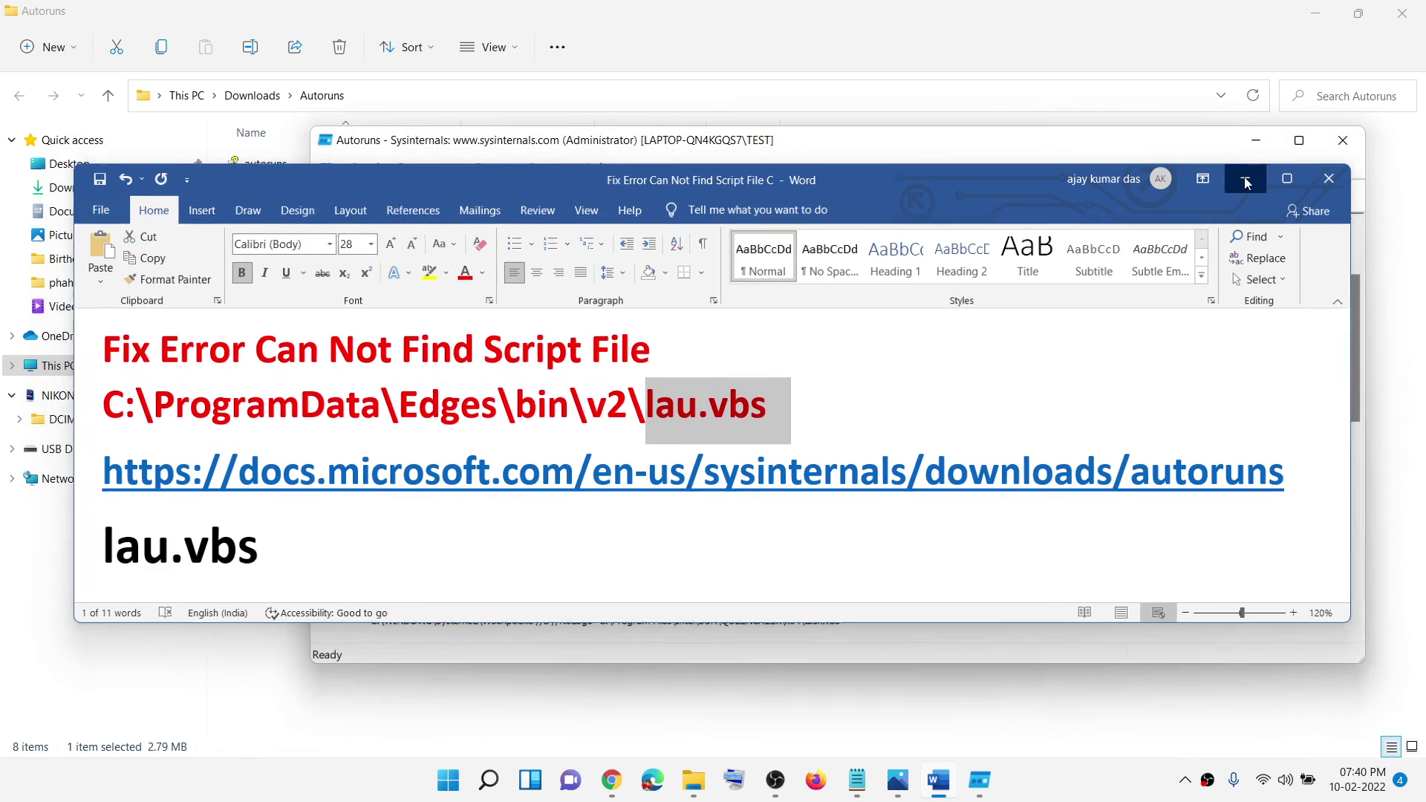
right_click(746, 371)
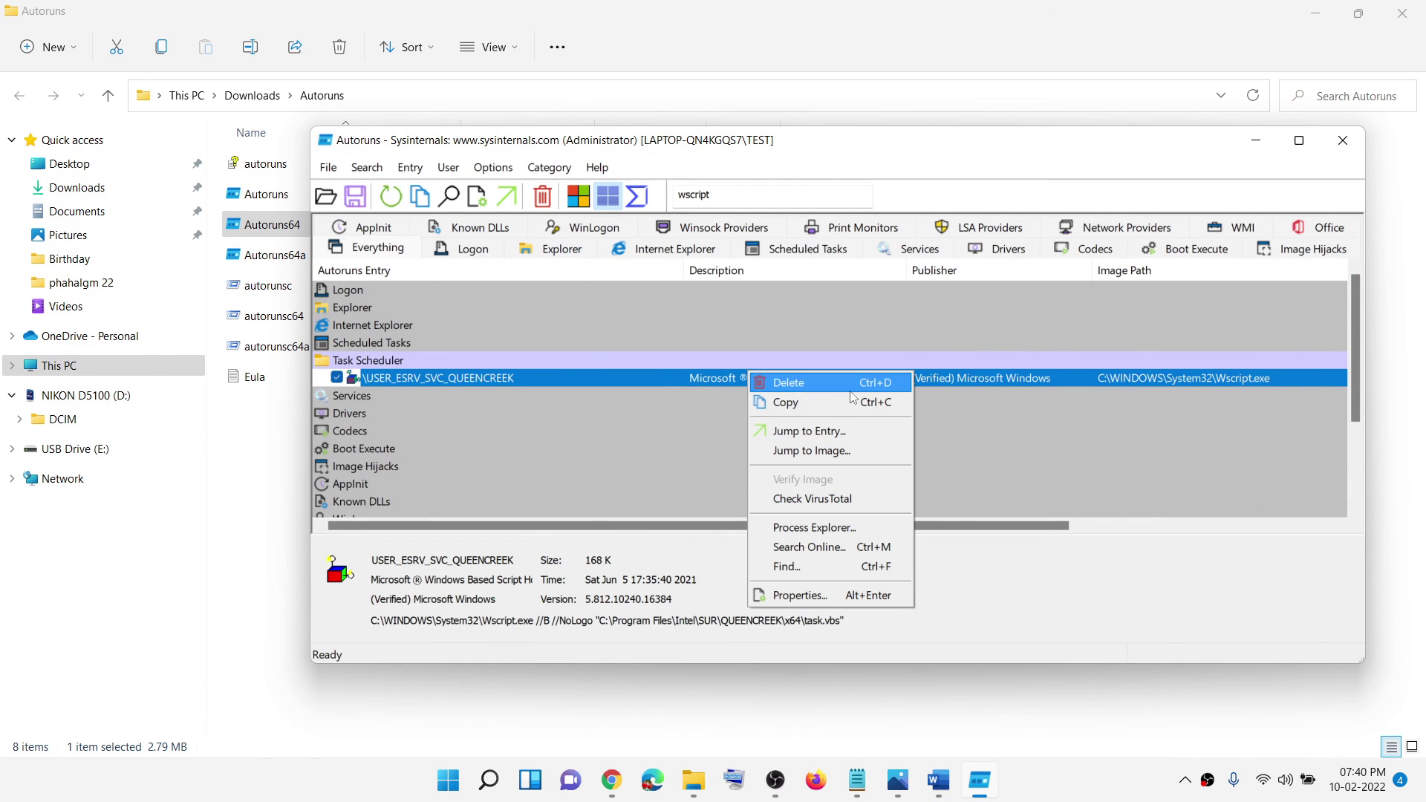
click(1049, 600)
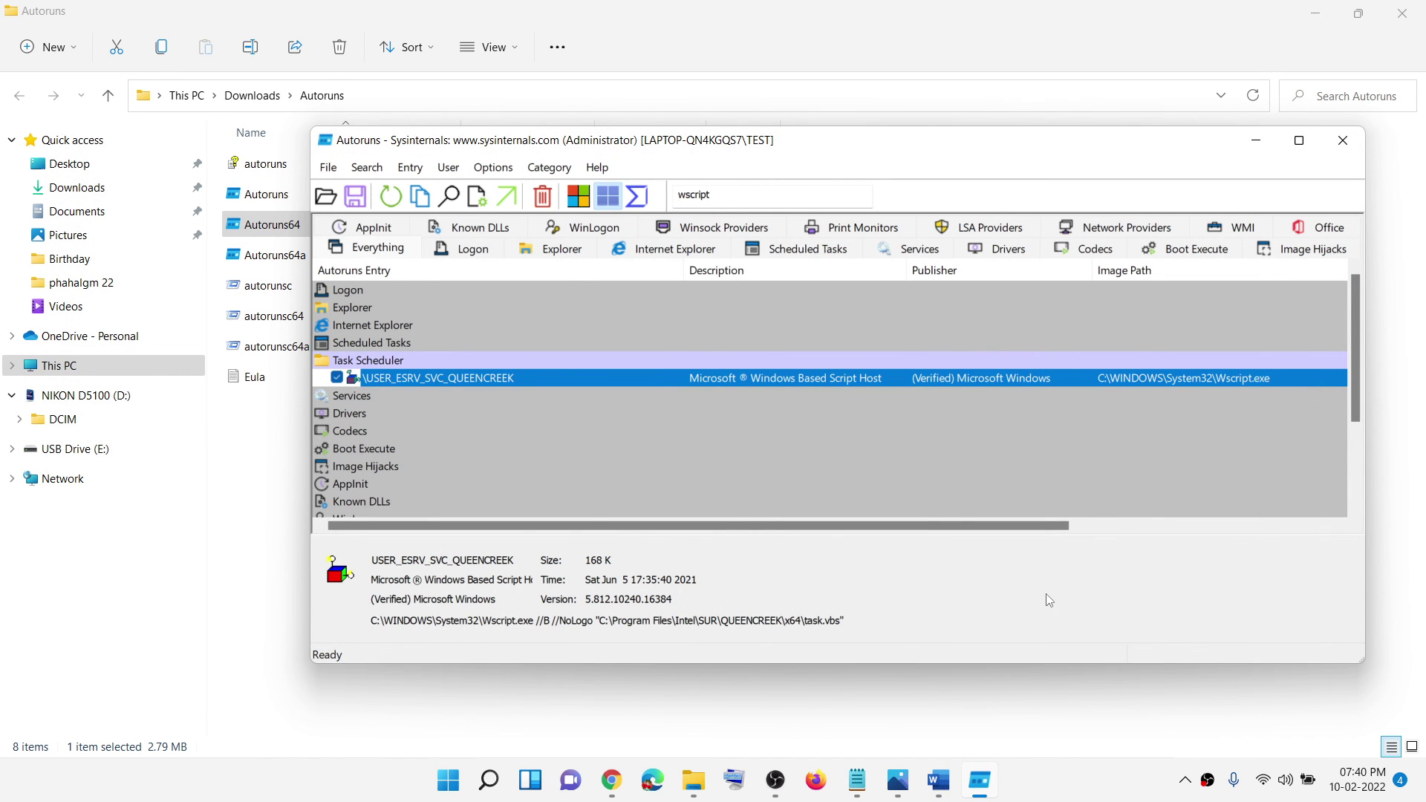
click(449, 780)
From the Start menu, display the lau.vbs script-not-found error screenshot in Photos
click(943, 716)
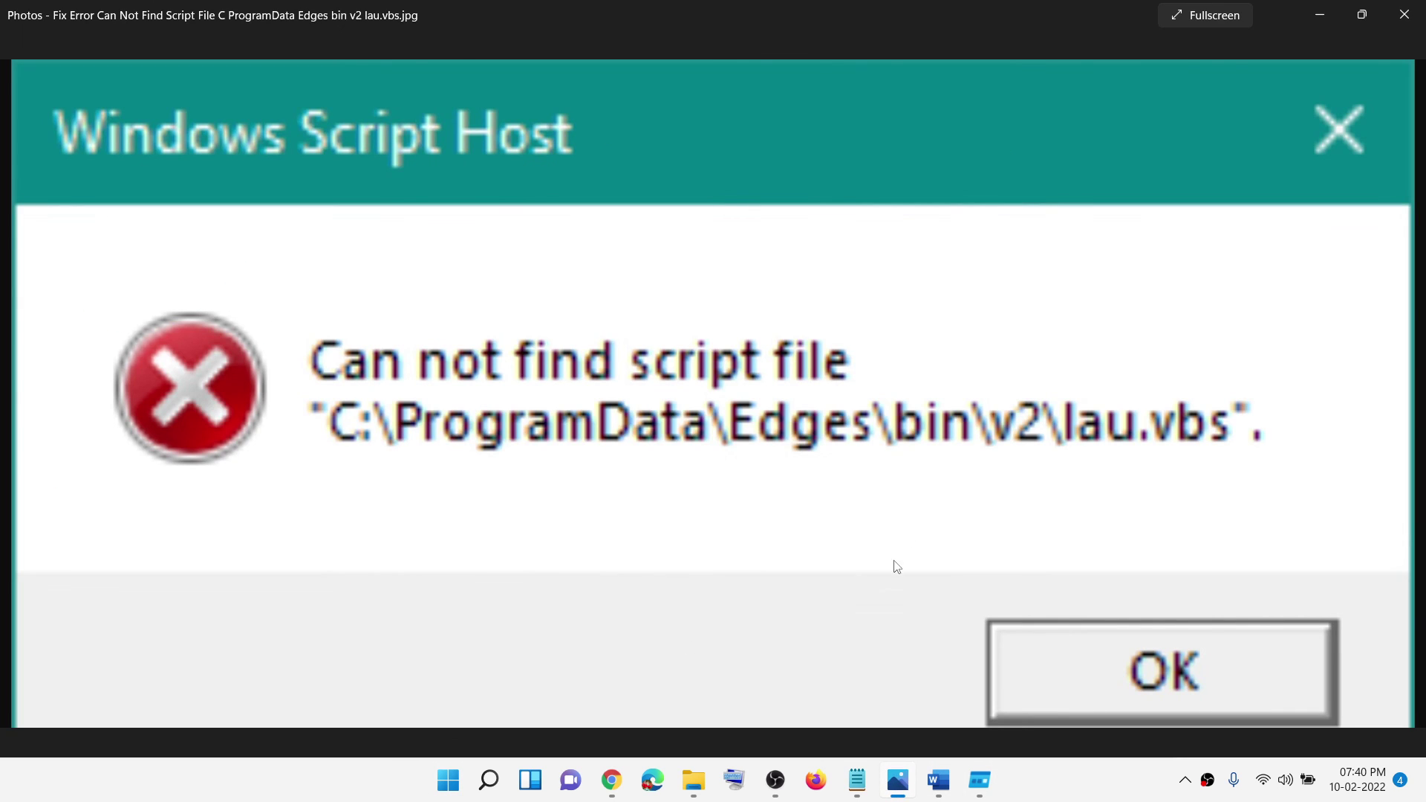
click(1099, 796)
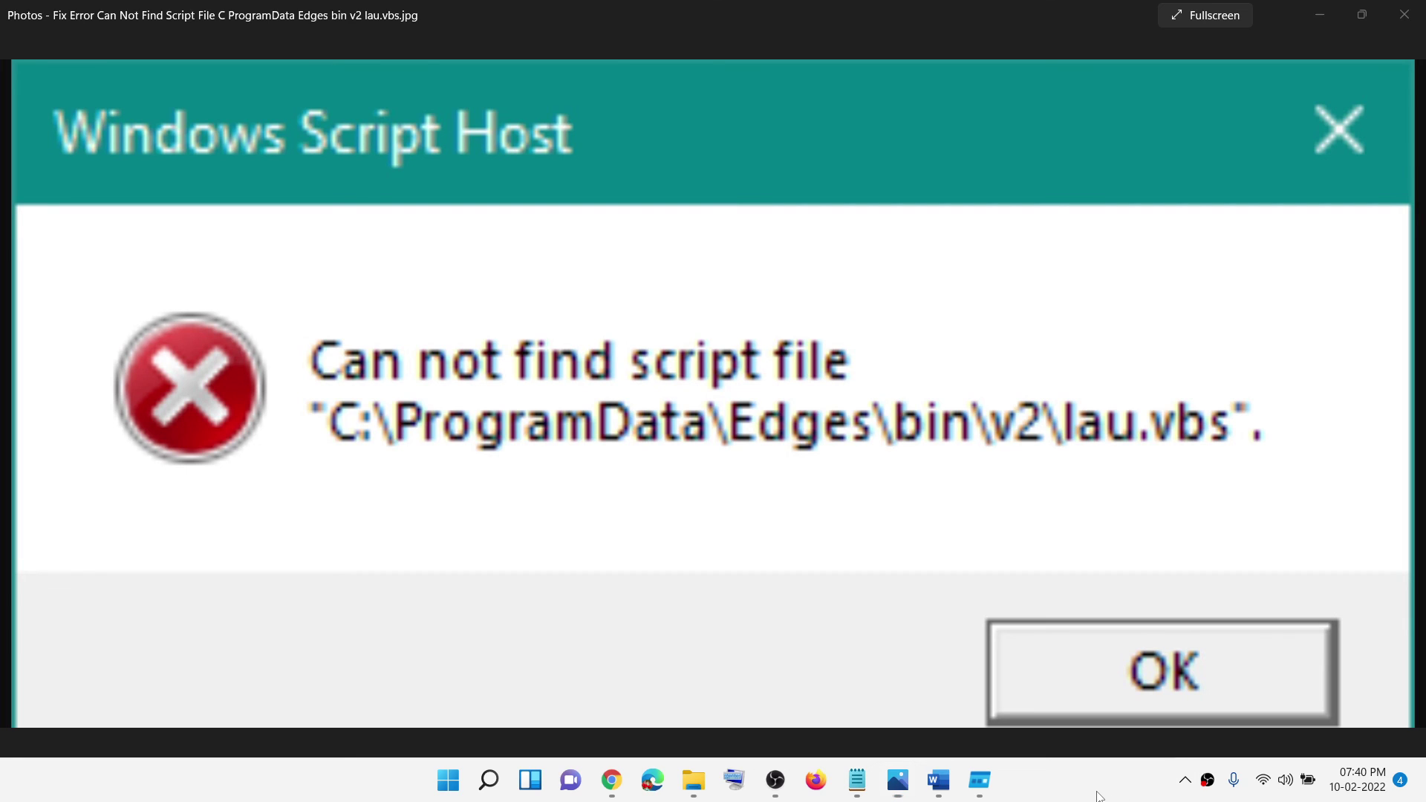